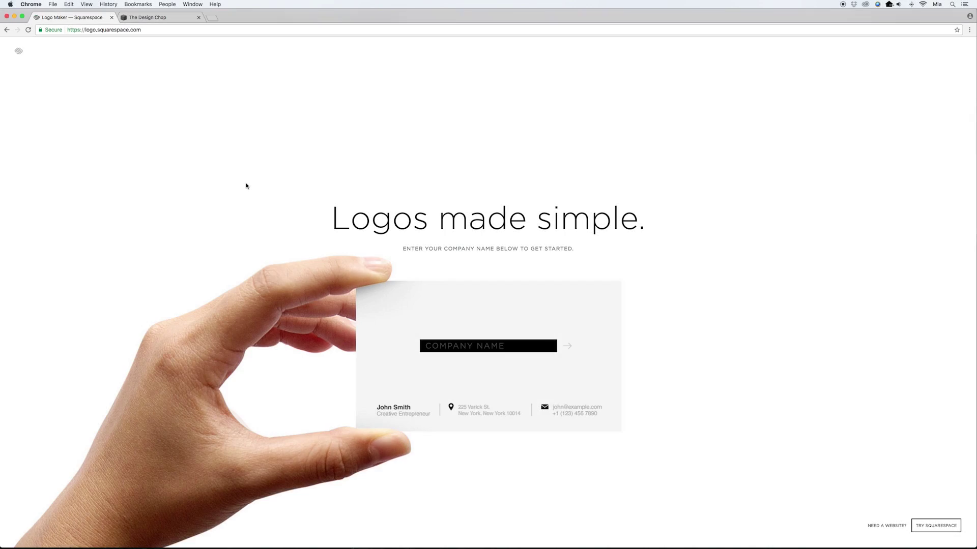
# - Enter 'THE DESIGN CHOP' as the company name to generate a draft logo
pyautogui.click(146, 29)
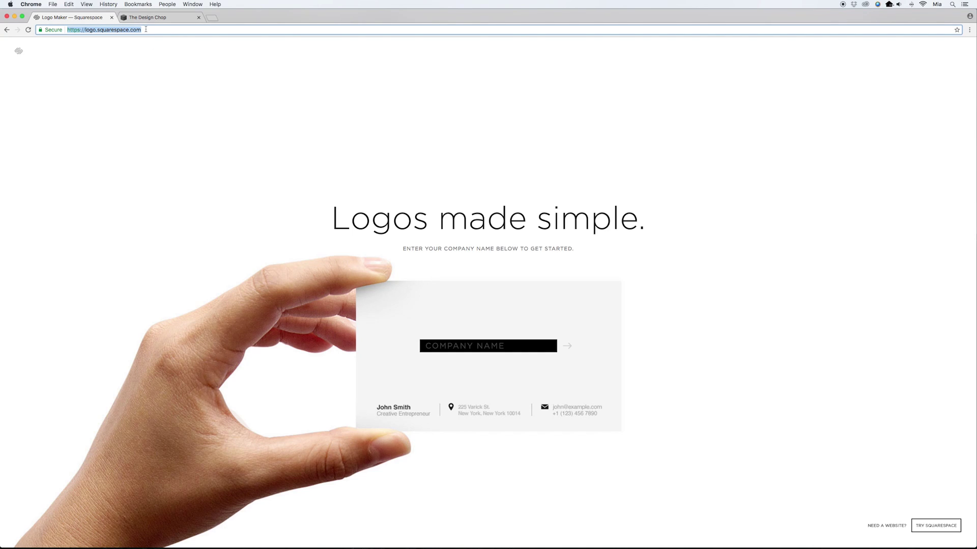
pyautogui.click(237, 195)
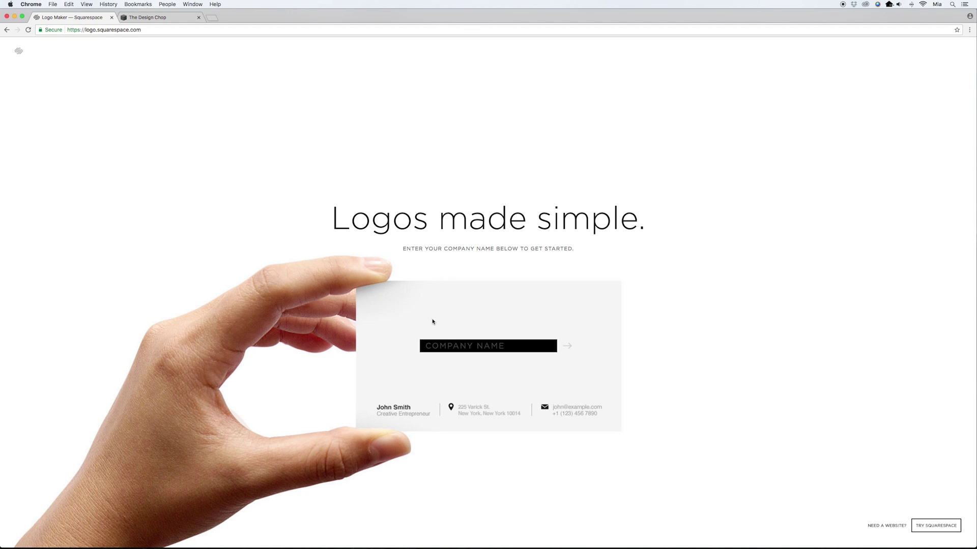
pyautogui.click(441, 345)
pyautogui.write('THE DESIGN CHOP')
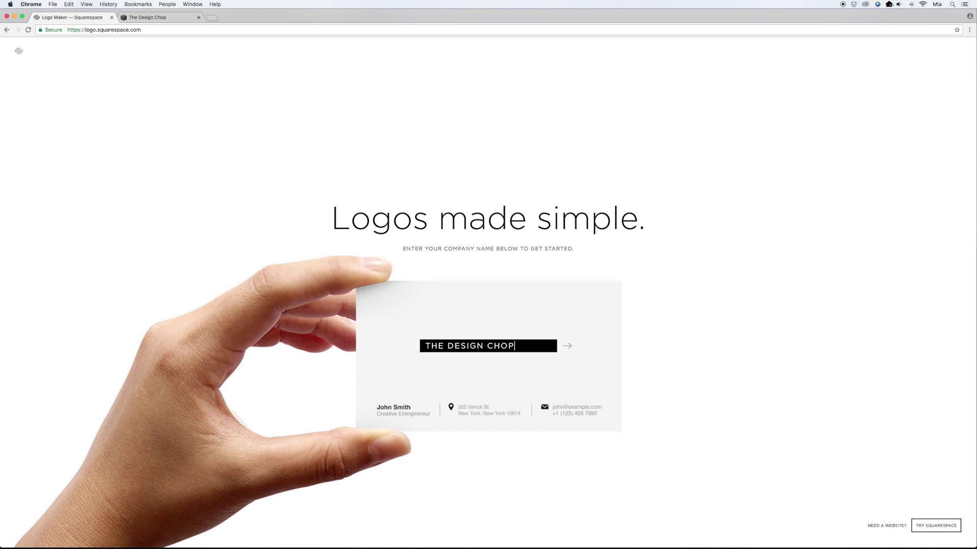
pyautogui.press('Return')
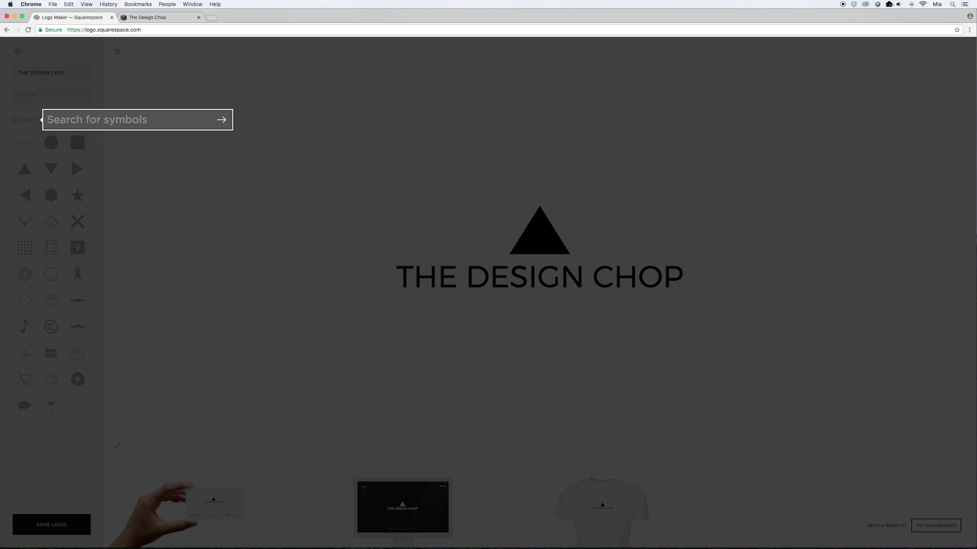
# - Dismiss the introductory overlay and look at the company name and tagline fields
pyautogui.click(308, 243)
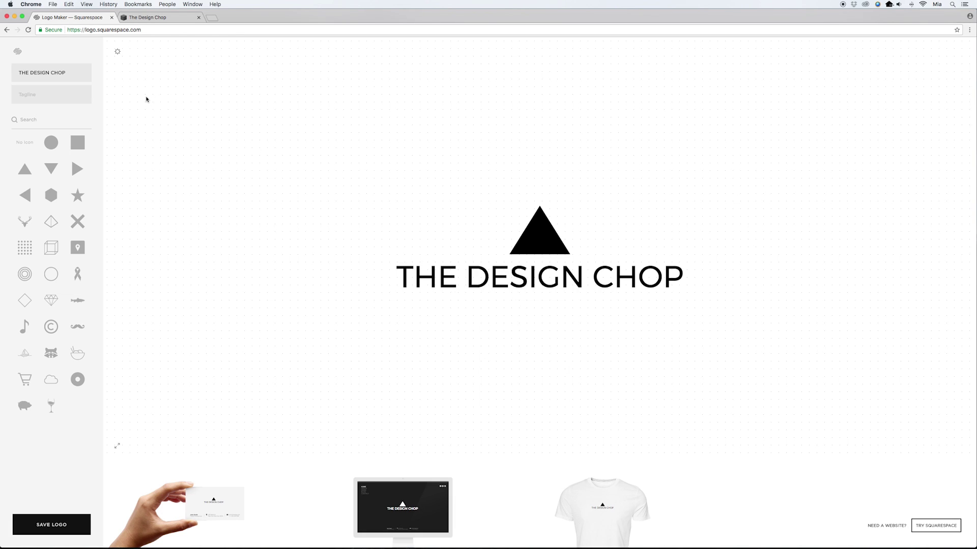
pyautogui.click(70, 70)
pyautogui.click(72, 93)
pyautogui.click(70, 72)
pyautogui.click(65, 94)
# - Replace the triangle icon with a solid black hexagon, after trying a star
pyautogui.click(86, 198)
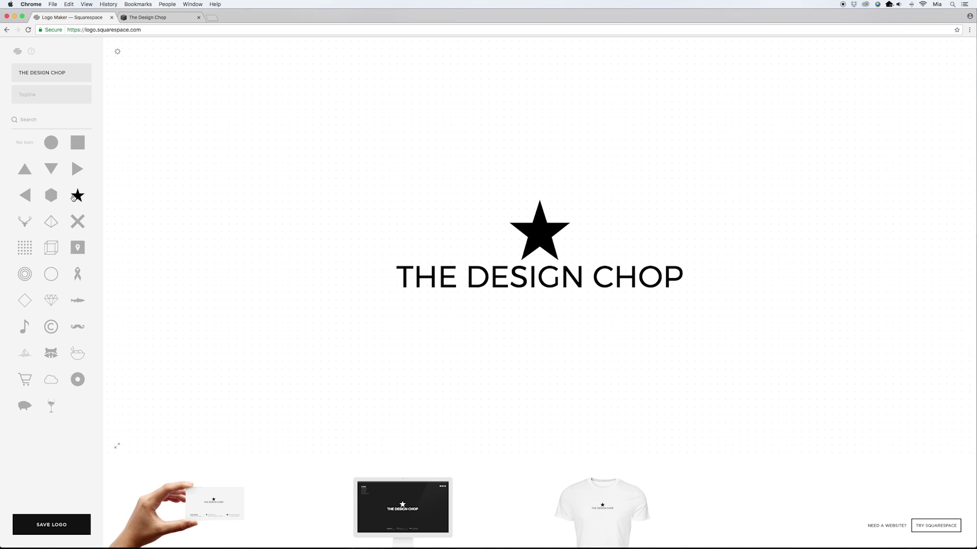
pyautogui.click(52, 197)
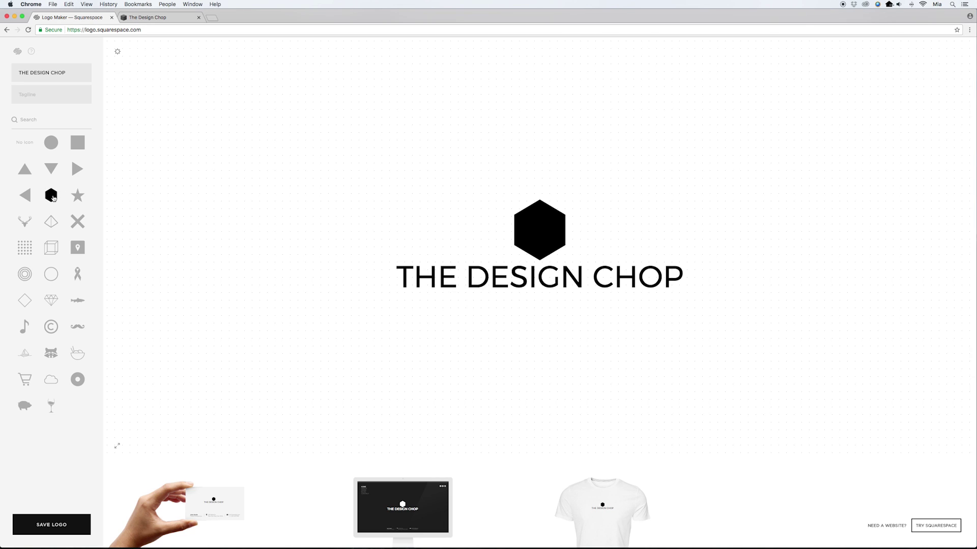
pyautogui.click(25, 122)
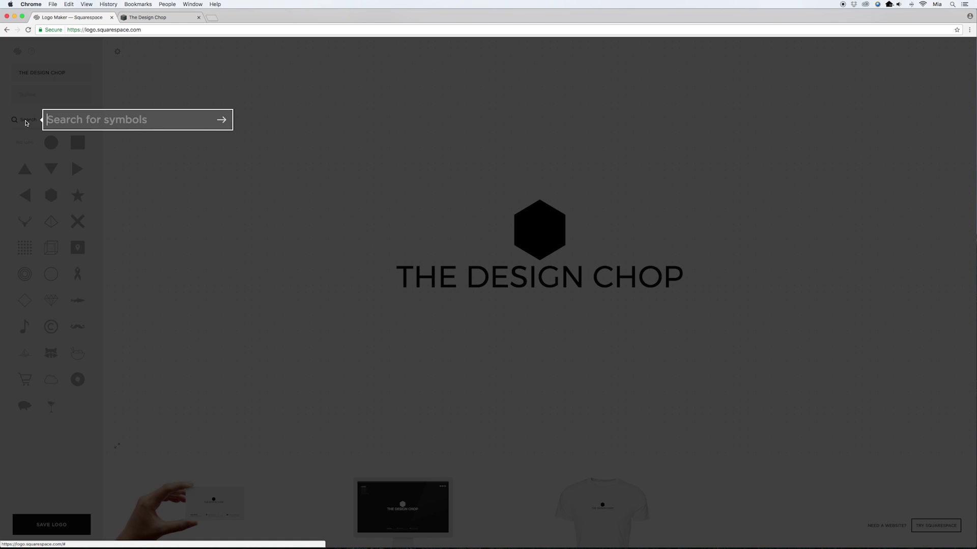
pyautogui.click(23, 120)
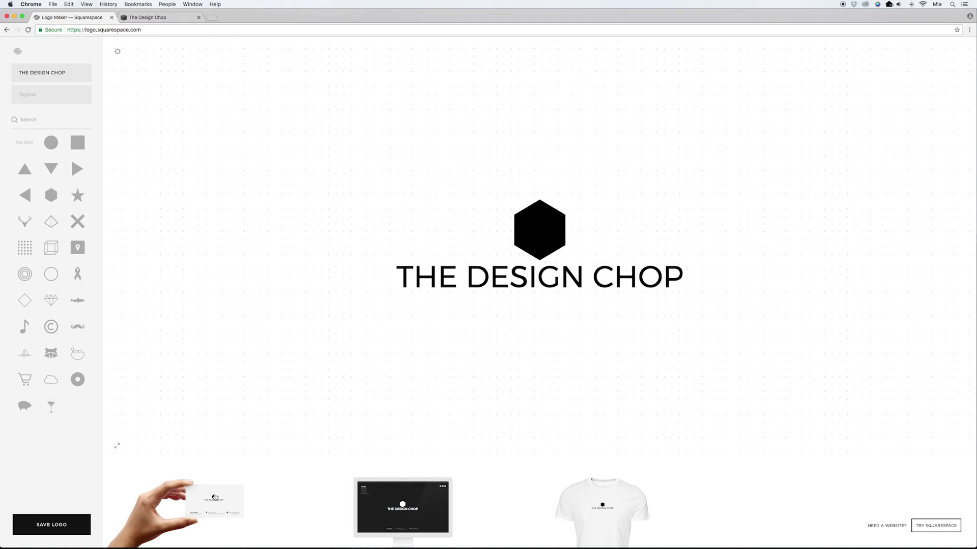
# - Preview the logo on the business card, website and T-shirt mockups, then open logo-1.png
pyautogui.click(215, 497)
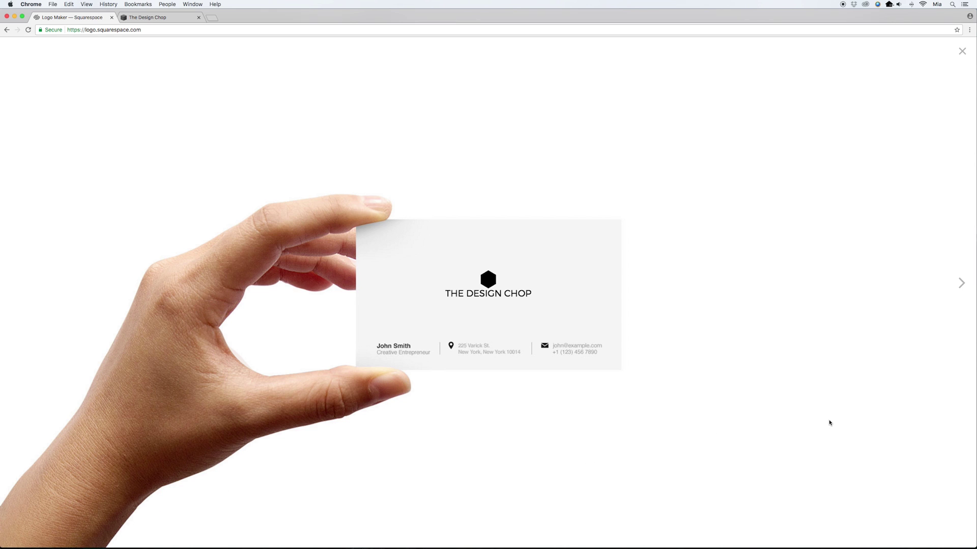
pyautogui.click(959, 282)
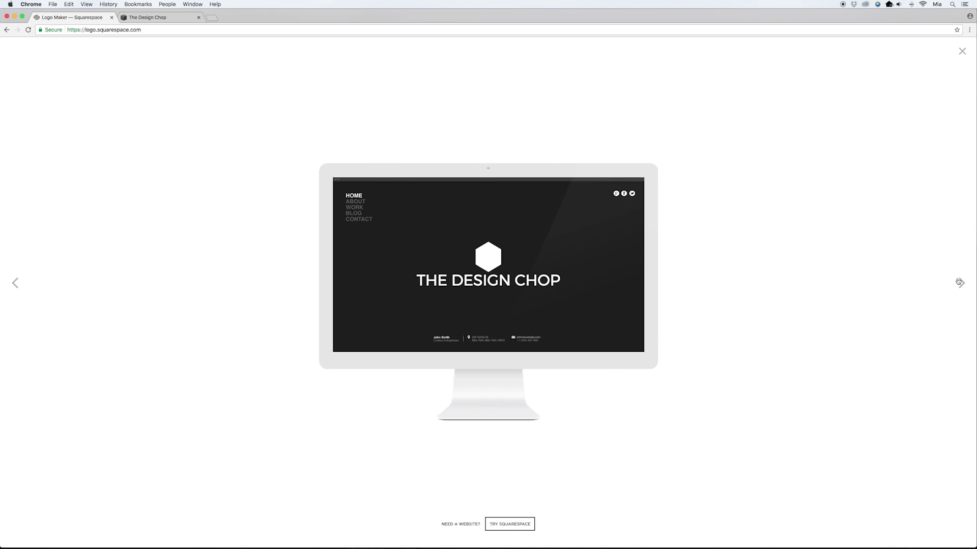
pyautogui.click(959, 282)
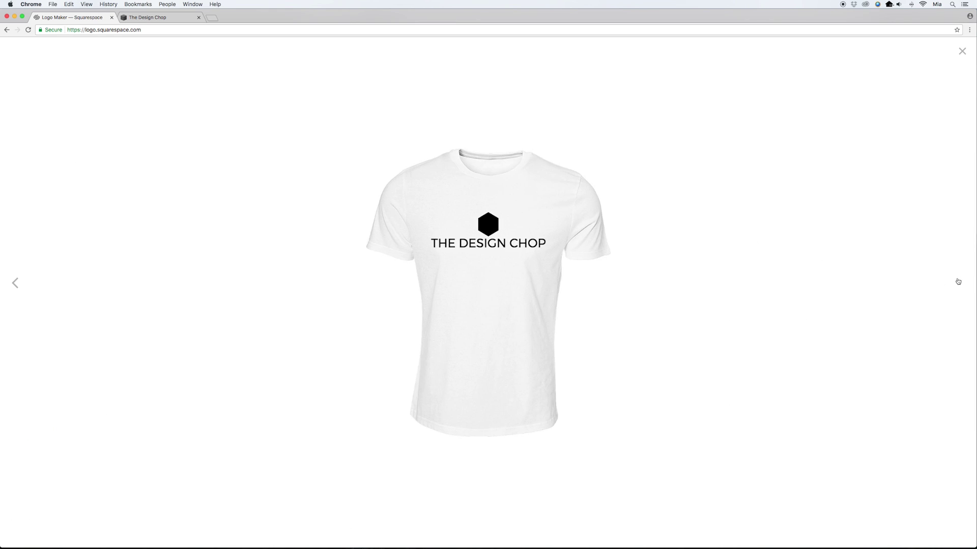
pyautogui.click(961, 50)
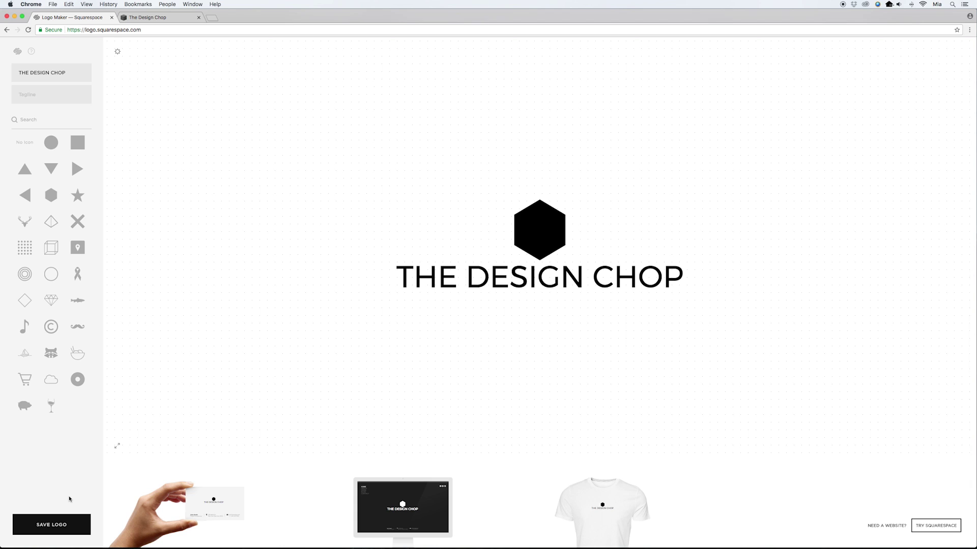
pyautogui.click(604, 535)
# - View logo-1.png and 'THE DESIGN CHOP-logo (1).png' in Preview, then minimise both windows
pyautogui.moveTo(264, 74); pyautogui.dragTo(211, 62)
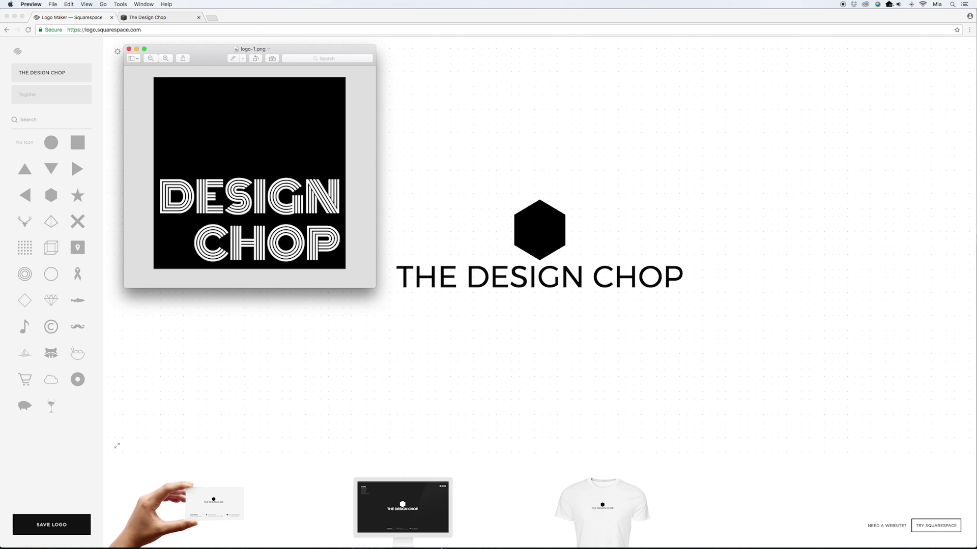
pyautogui.moveTo(443, 542)
pyautogui.click(610, 533)
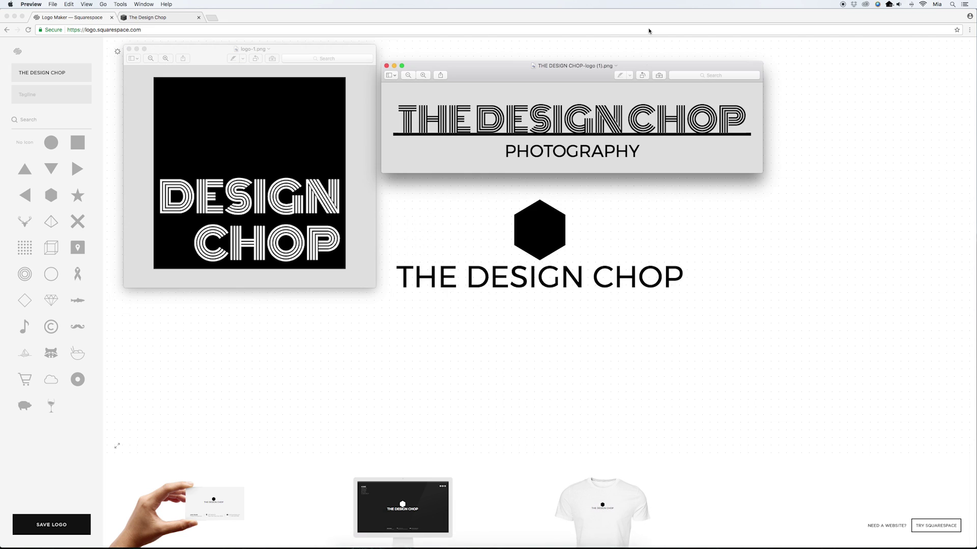
pyautogui.moveTo(596, 66); pyautogui.dragTo(571, 80)
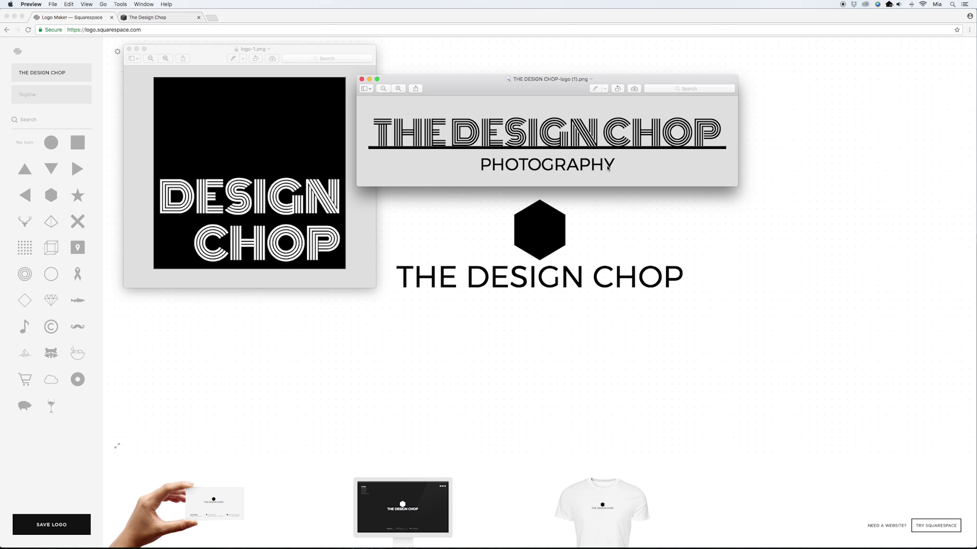
pyautogui.click(369, 79)
pyautogui.moveTo(259, 62); pyautogui.dragTo(496, 95)
pyautogui.click(372, 82)
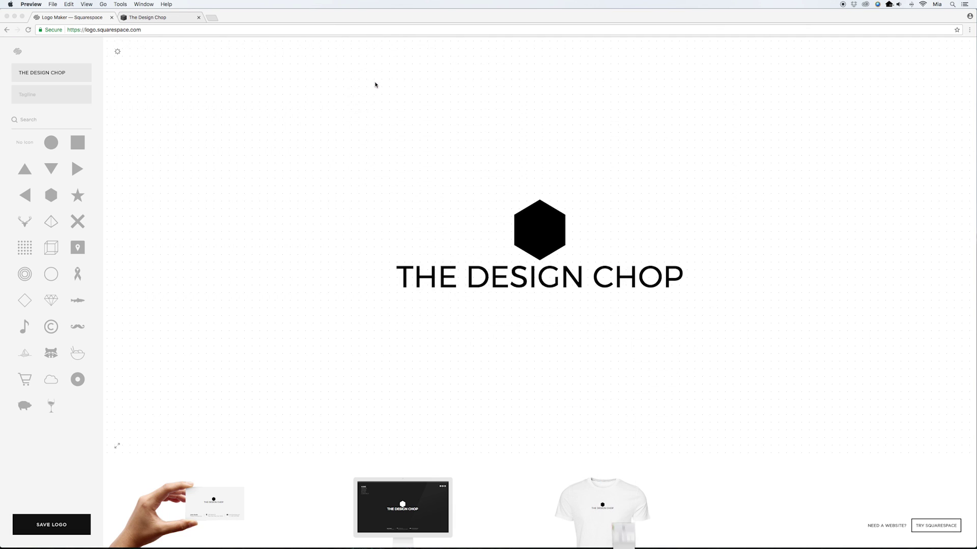
# - Swap the hexagon for a black square icon, placing it upper left with the name top right
pyautogui.click(529, 226)
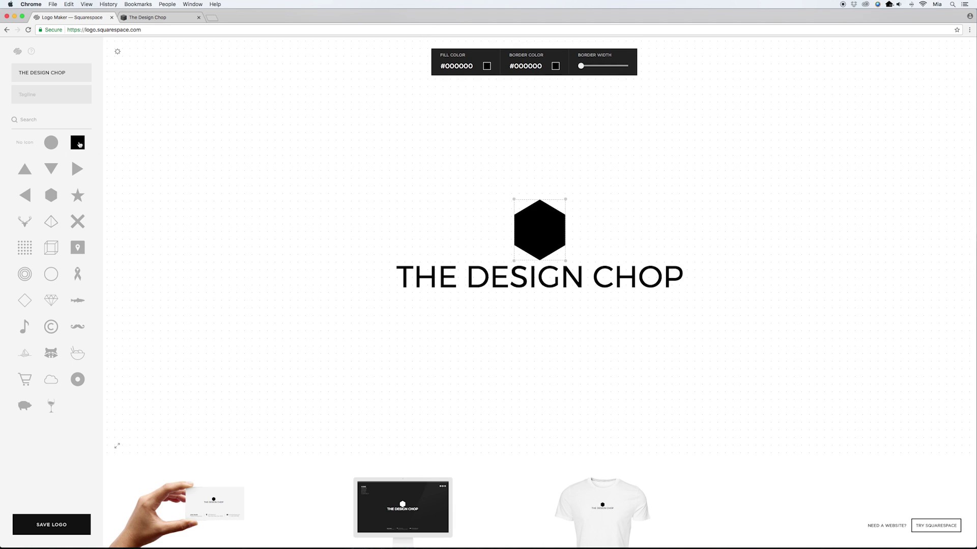
pyautogui.click(78, 144)
pyautogui.moveTo(538, 224); pyautogui.dragTo(397, 130)
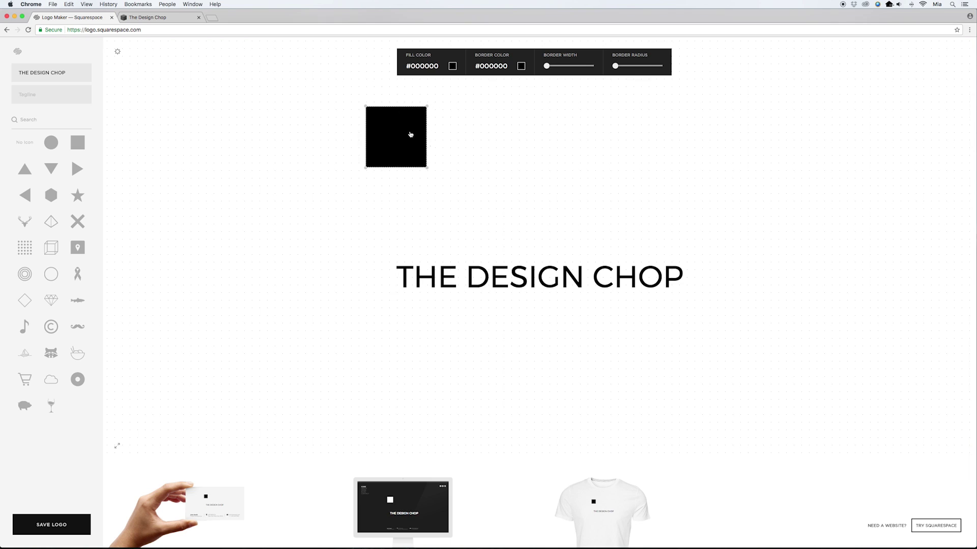
pyautogui.moveTo(472, 284); pyautogui.dragTo(754, 107)
pyautogui.click(414, 138)
pyautogui.moveTo(414, 139); pyautogui.dragTo(382, 140)
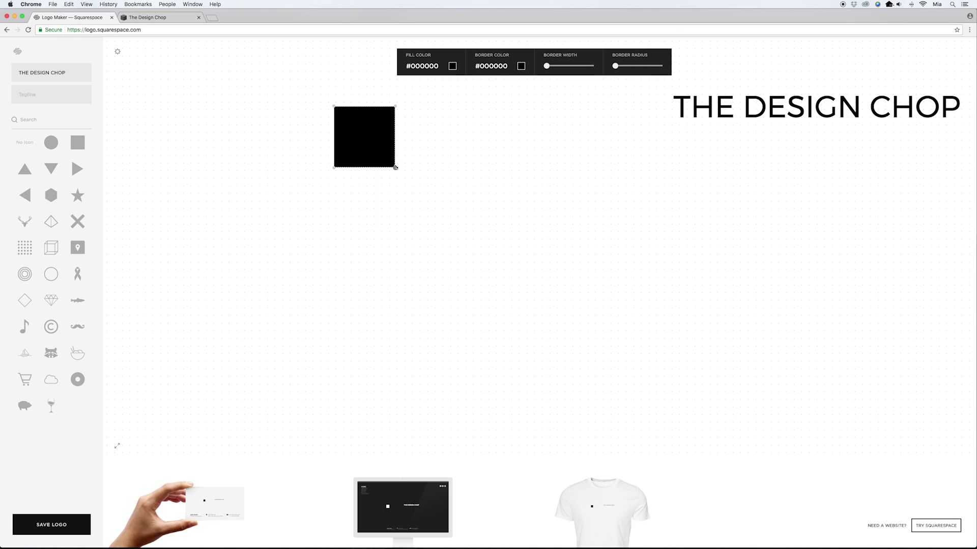
# - Enlarge the black square, undo the rectangle reshape, and move the company name beside it
pyautogui.moveTo(395, 166); pyautogui.dragTo(685, 463)
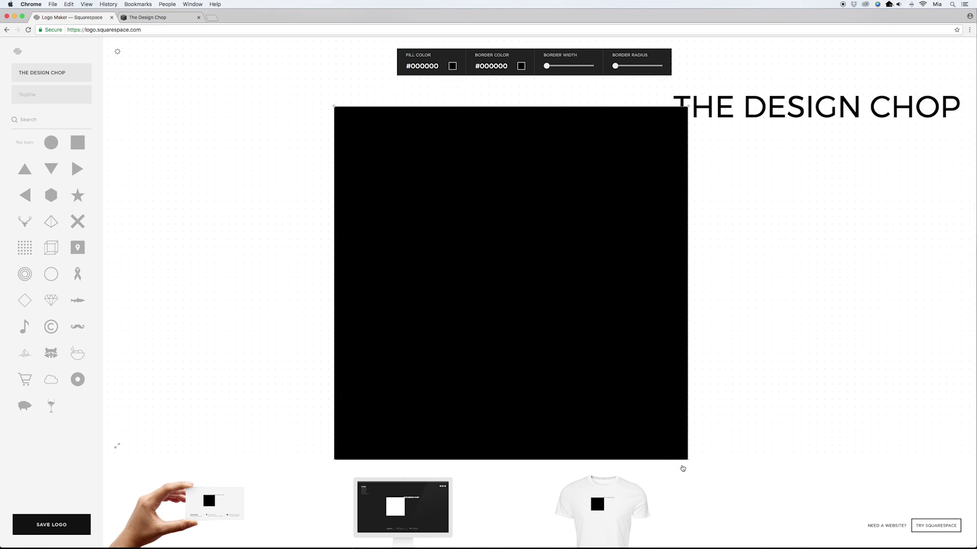
pyautogui.moveTo(574, 316); pyautogui.dragTo(588, 300)
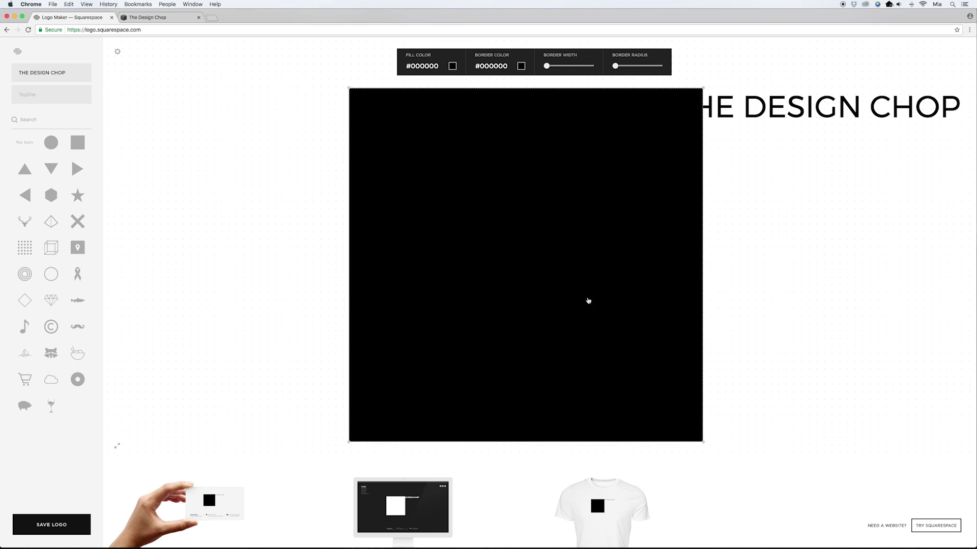
pyautogui.moveTo(703, 442); pyautogui.dragTo(720, 369)
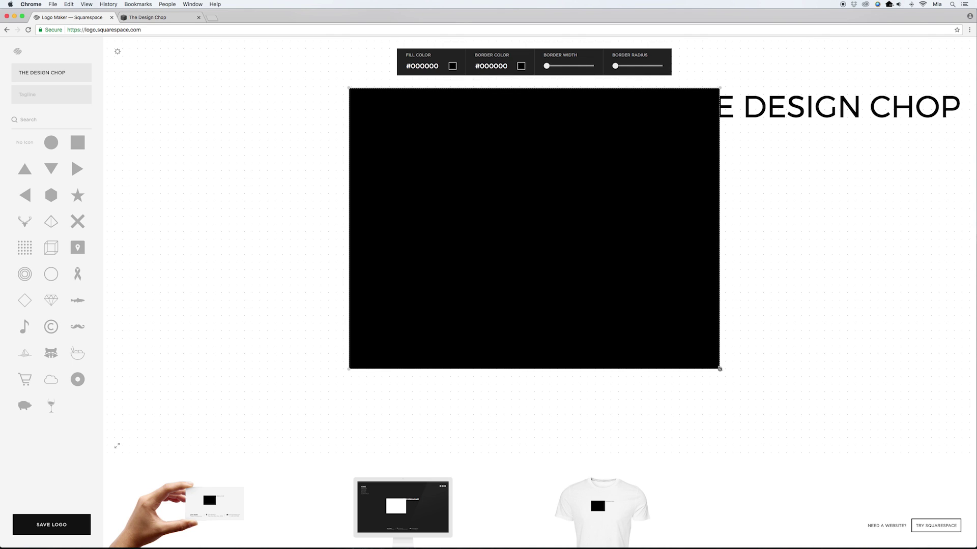
pyautogui.press('super+z')
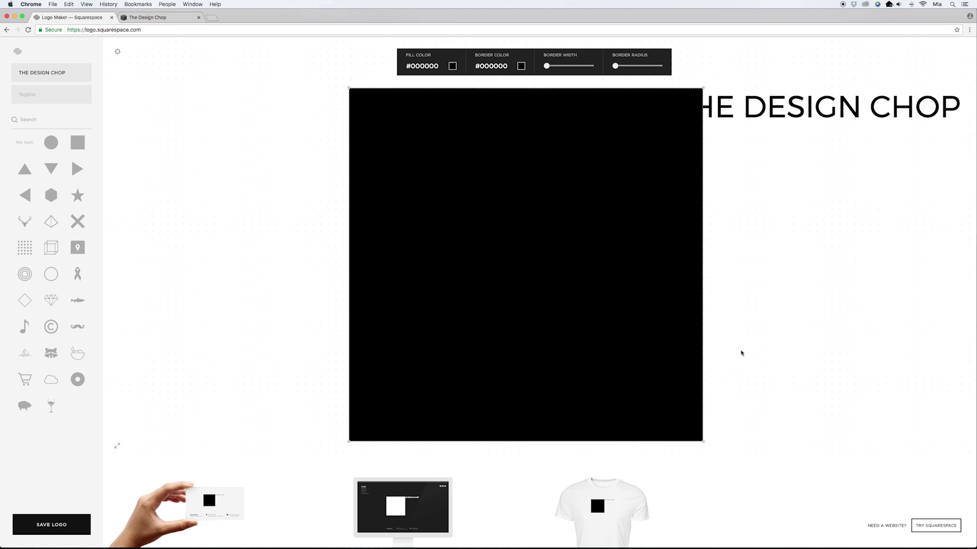
pyautogui.moveTo(769, 109); pyautogui.dragTo(691, 217)
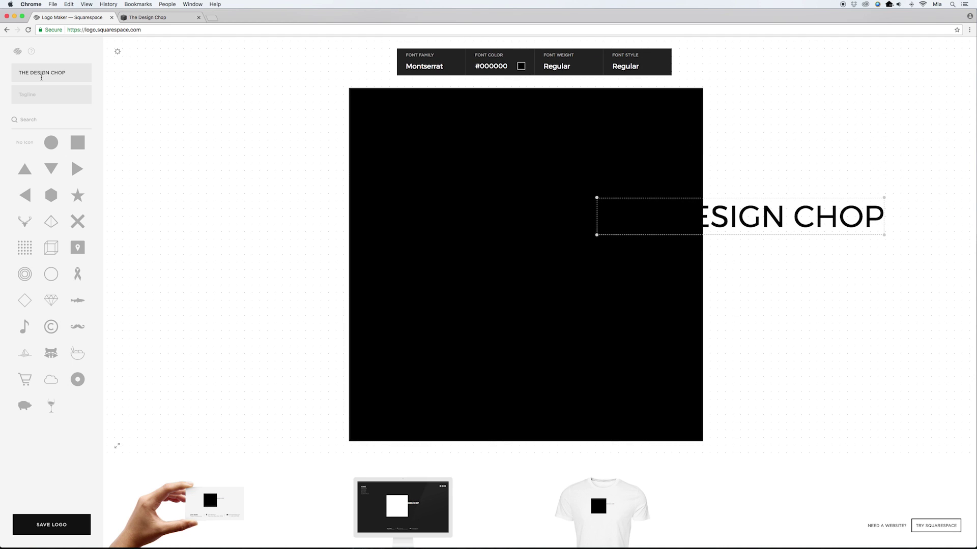
# - Change the name to DESIGN, add a CHOP tagline, and place CHOP under DESIGN
pyautogui.moveTo(65, 71); pyautogui.dragTo(13, 71)
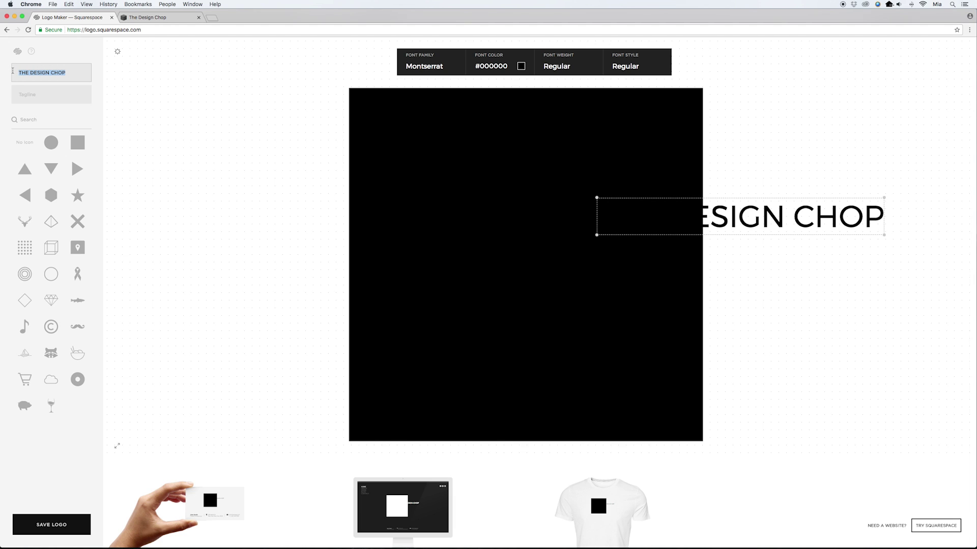
pyautogui.write('DESIGN')
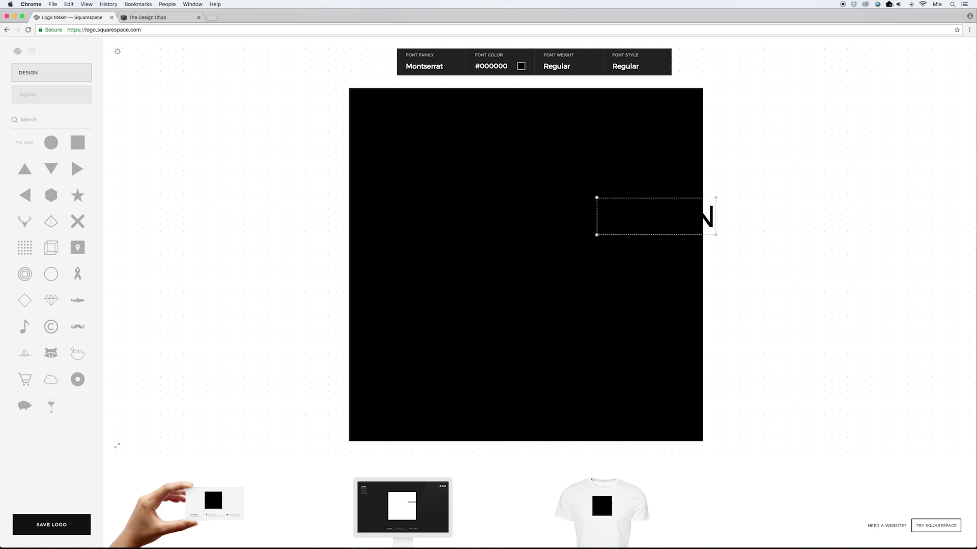
pyautogui.click(30, 94)
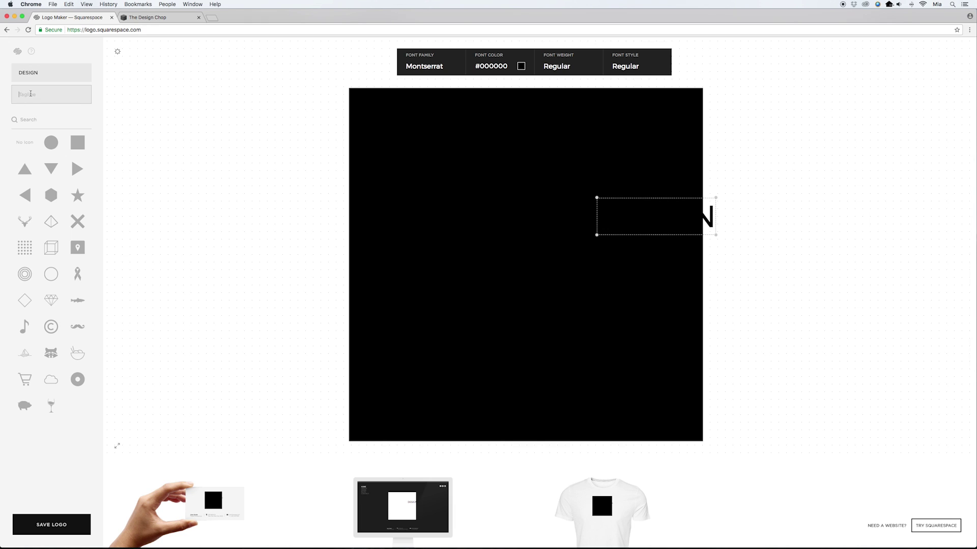
pyautogui.write('CHOP')
pyautogui.moveTo(632, 156); pyautogui.dragTo(429, 148)
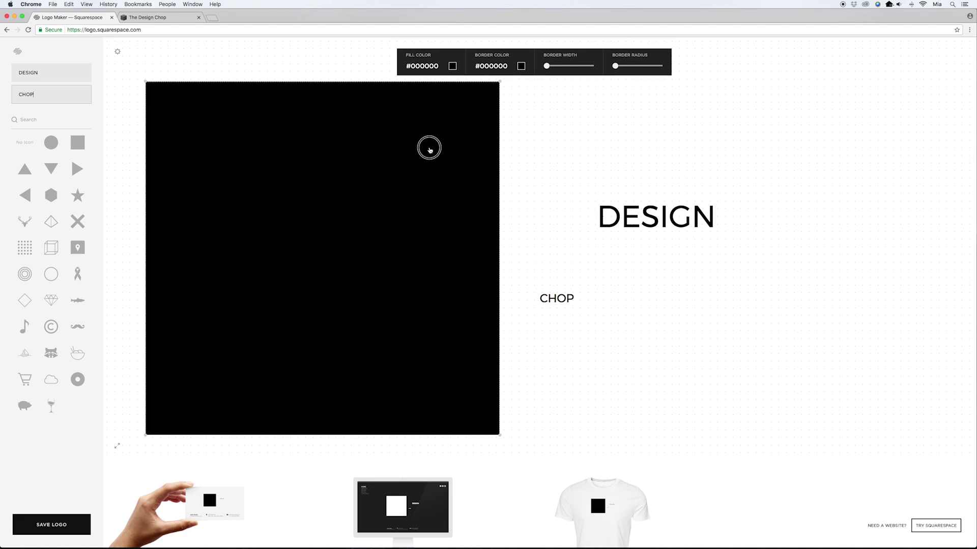
pyautogui.moveTo(562, 300); pyautogui.dragTo(655, 255)
# - Briefly append CHOP to the name, then delete it so the name reads DESIGN
pyautogui.click(646, 218)
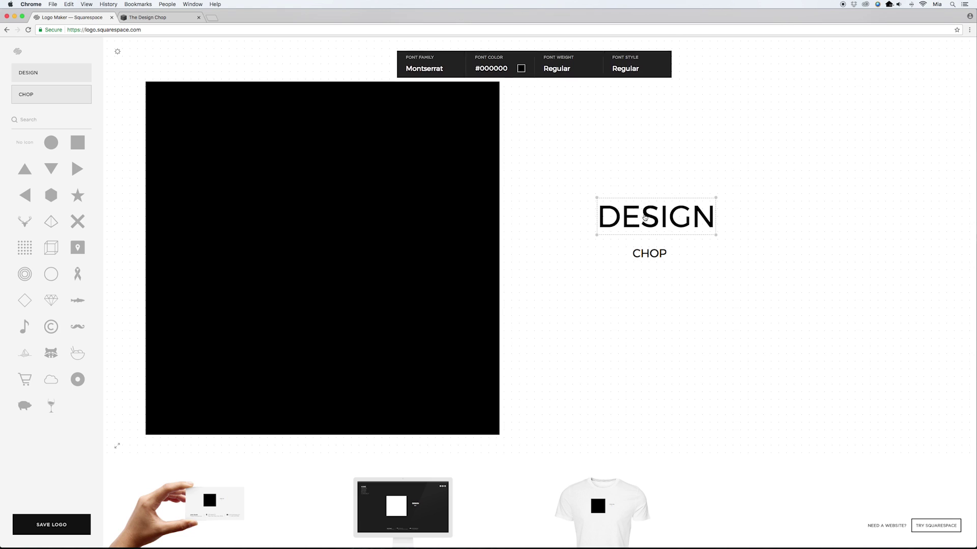
pyautogui.click(51, 73)
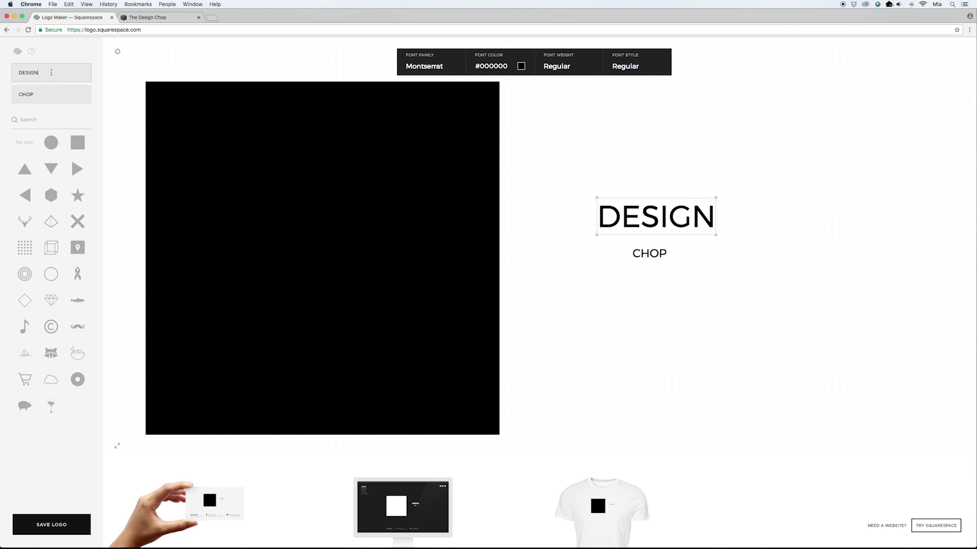
pyautogui.write('CHOP')
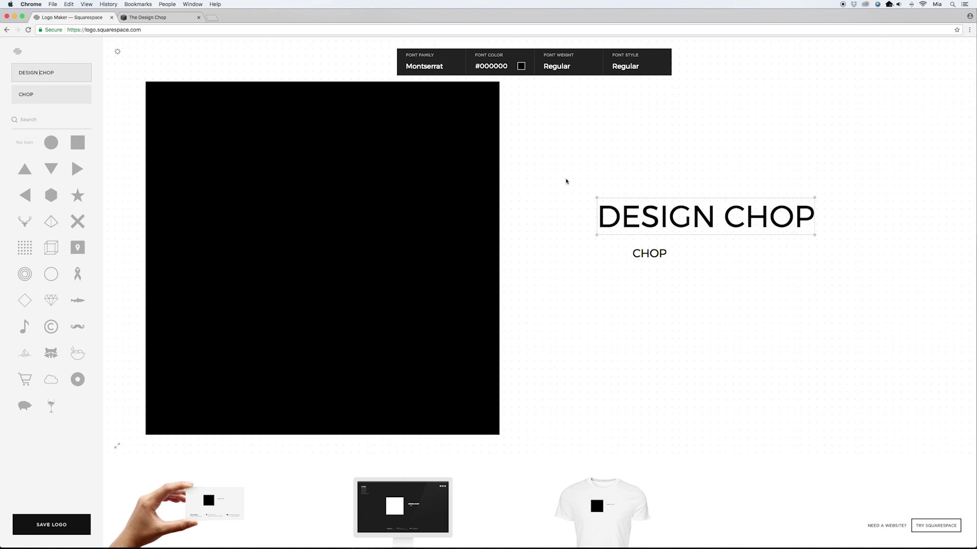
pyautogui.moveTo(666, 223); pyautogui.dragTo(665, 211)
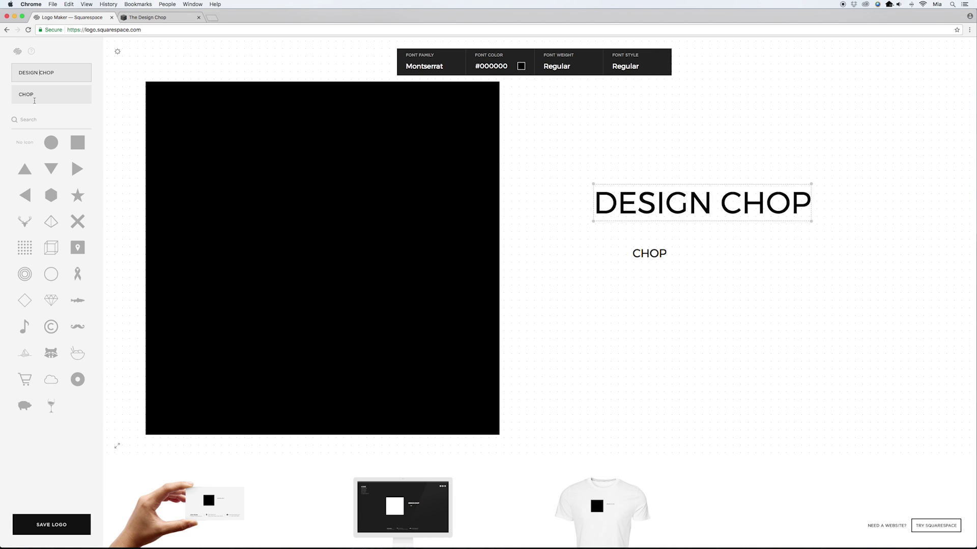
pyautogui.moveTo(37, 72); pyautogui.dragTo(61, 74)
pyautogui.press('BackSpace')
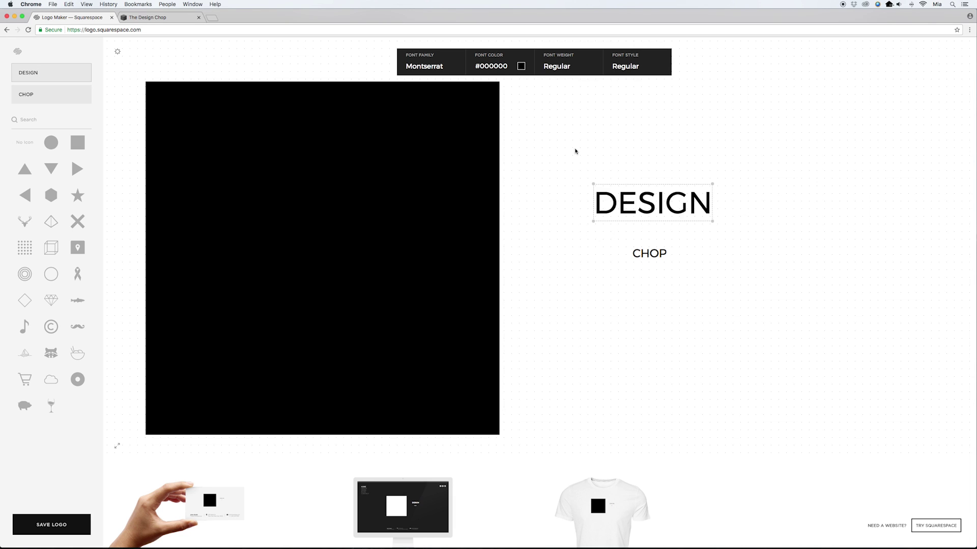
# - Move DESIGN and CHOP together to the right, clear of the black square
pyautogui.moveTo(567, 131); pyautogui.dragTo(697, 271)
pyautogui.moveTo(564, 129); pyautogui.dragTo(687, 270)
pyautogui.moveTo(639, 210); pyautogui.dragTo(915, 126)
pyautogui.click(282, 149)
pyautogui.moveTo(282, 149); pyautogui.dragTo(268, 184)
# - Centre the square, set DESIGN to Monoton in #ffffff, and place it on the square
pyautogui.moveTo(323, 198); pyautogui.dragTo(543, 211)
pyautogui.moveTo(896, 155); pyautogui.dragTo(864, 148)
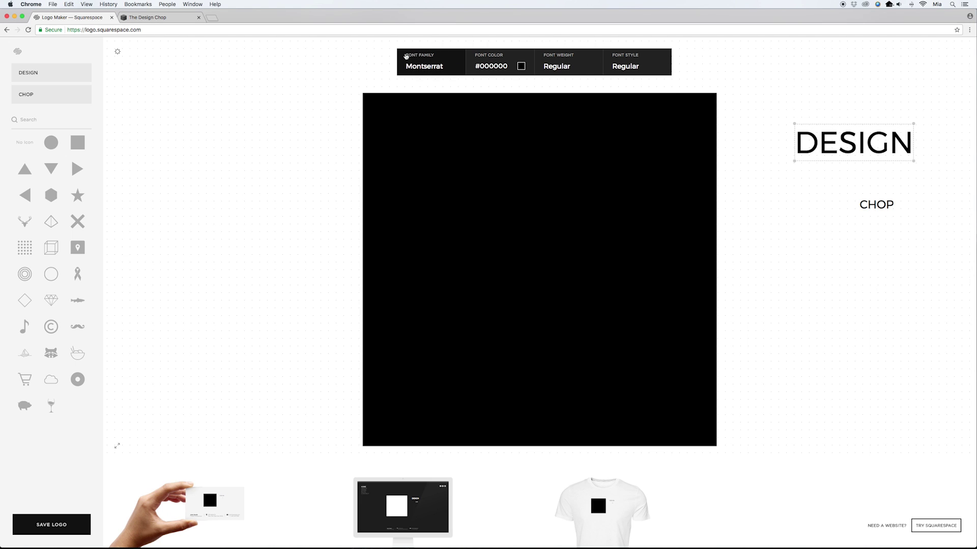
pyautogui.click(430, 65)
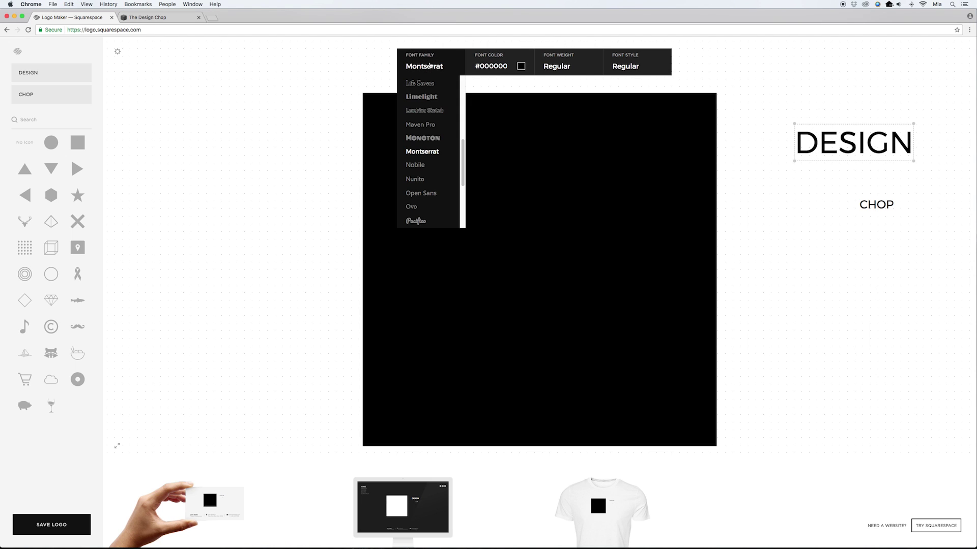
pyautogui.click(425, 140)
pyautogui.moveTo(865, 152); pyautogui.dragTo(726, 167)
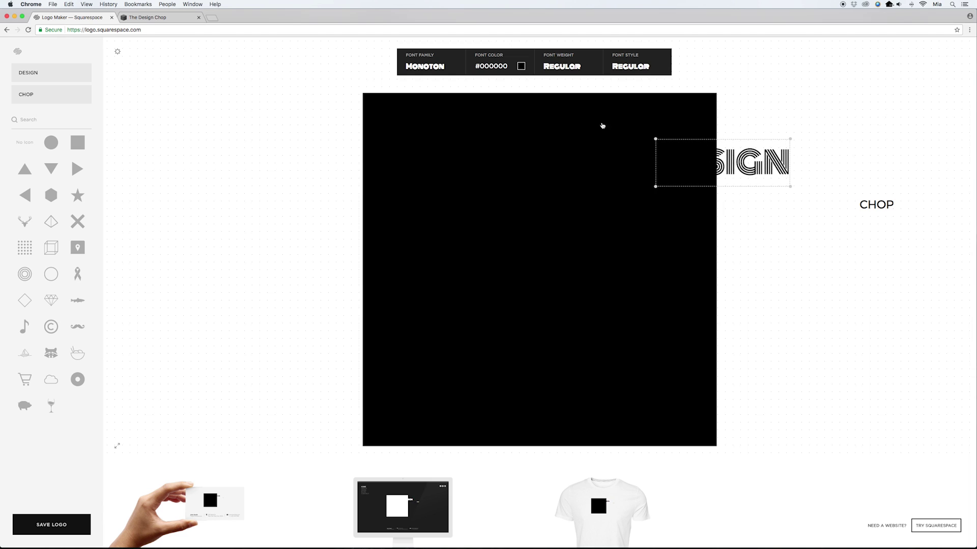
pyautogui.click(521, 70)
pyautogui.moveTo(504, 104); pyautogui.dragTo(465, 73)
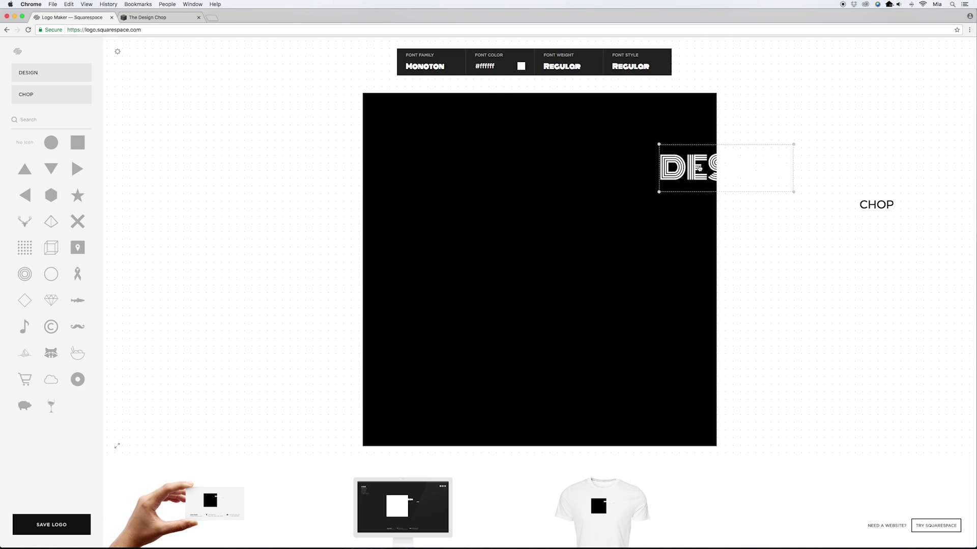
pyautogui.moveTo(687, 163); pyautogui.dragTo(434, 132)
pyautogui.moveTo(888, 204); pyautogui.dragTo(913, 262)
# - Set CHOP to Monoton in #ffffff and move it onto the black square
pyautogui.click(426, 63)
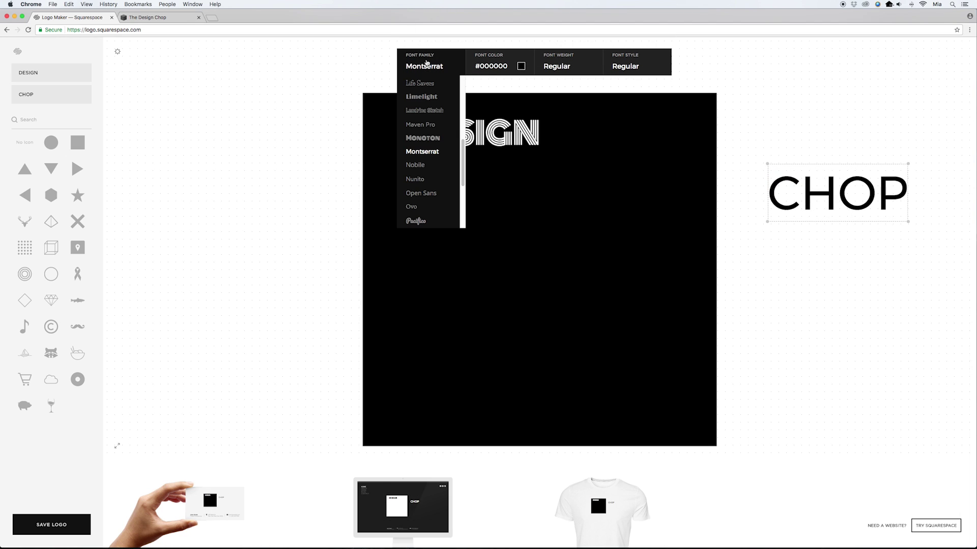
pyautogui.click(423, 137)
pyautogui.click(520, 66)
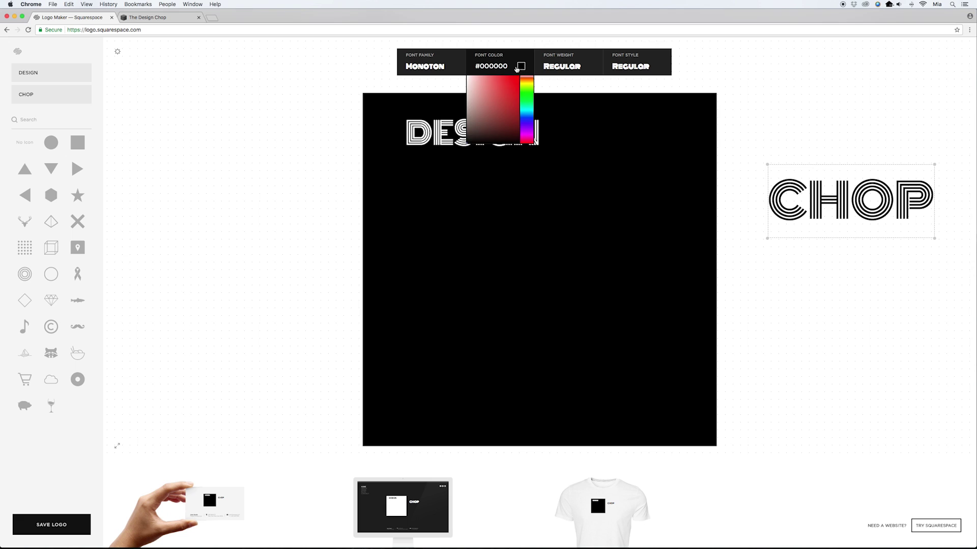
pyautogui.moveTo(488, 84); pyautogui.dragTo(451, 83)
pyautogui.moveTo(883, 214); pyautogui.dragTo(644, 257)
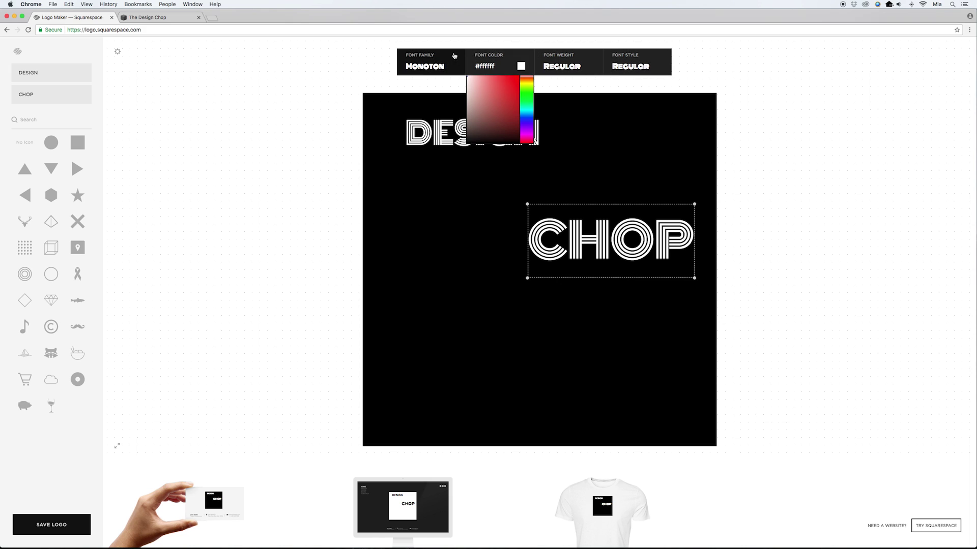
# - Enlarge the DESIGN text and reposition it mid-square
pyautogui.moveTo(437, 128); pyautogui.dragTo(463, 242)
pyautogui.moveTo(558, 224); pyautogui.dragTo(656, 193)
pyautogui.moveTo(600, 224); pyautogui.dragTo(597, 230)
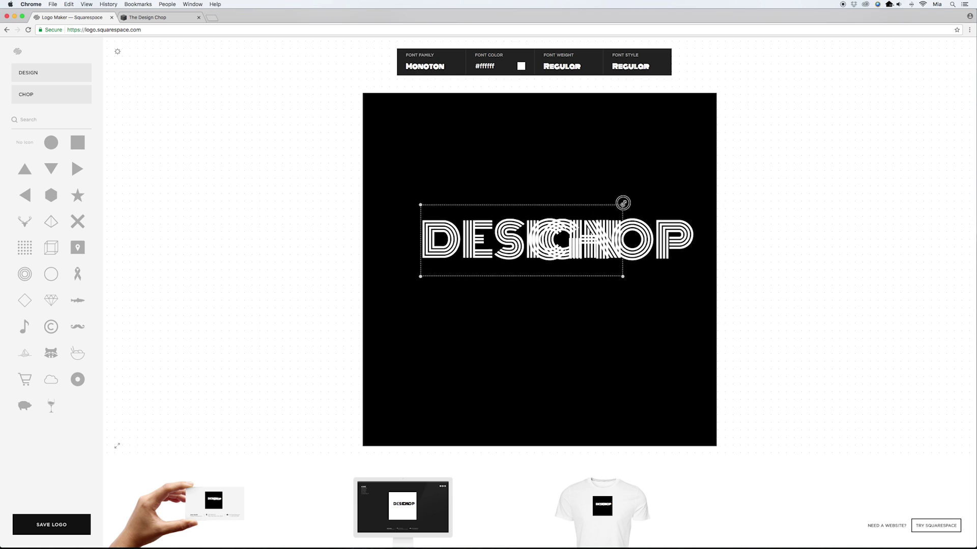
# - Stack DESIGN directly above CHOP on the black square
pyautogui.moveTo(486, 234); pyautogui.dragTo(442, 232)
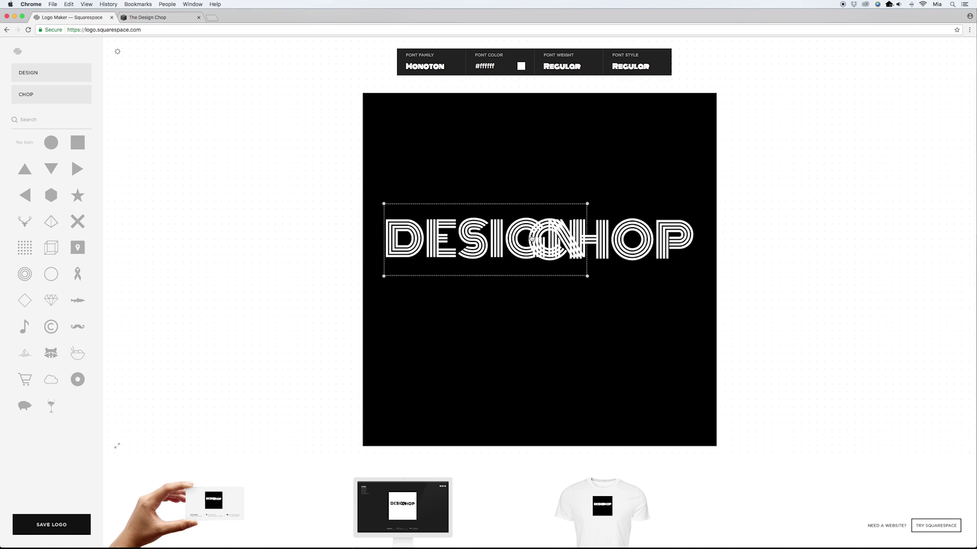
pyautogui.moveTo(537, 249); pyautogui.dragTo(482, 366)
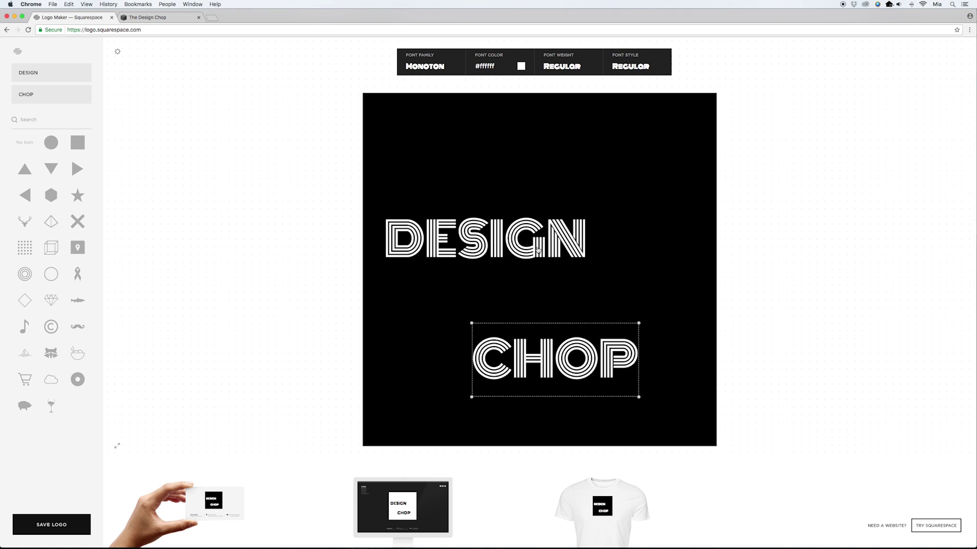
pyautogui.moveTo(535, 253); pyautogui.dragTo(539, 232)
pyautogui.moveTo(579, 344); pyautogui.dragTo(608, 275)
pyautogui.moveTo(558, 226); pyautogui.dragTo(556, 191)
pyautogui.moveTo(569, 285); pyautogui.dragTo(567, 211)
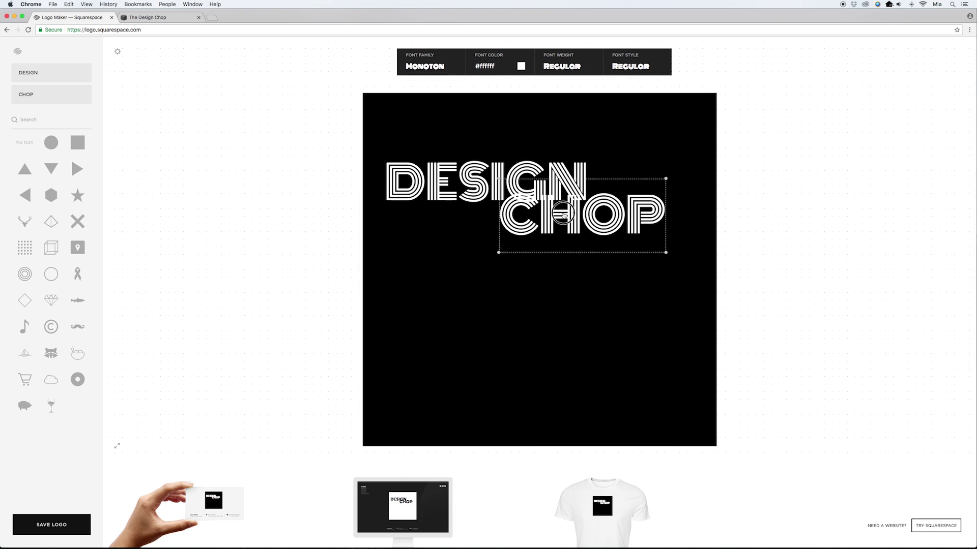
# - Move both words to the square's lower right, shrink the square, and reposition the whole logo
pyautogui.click(533, 297)
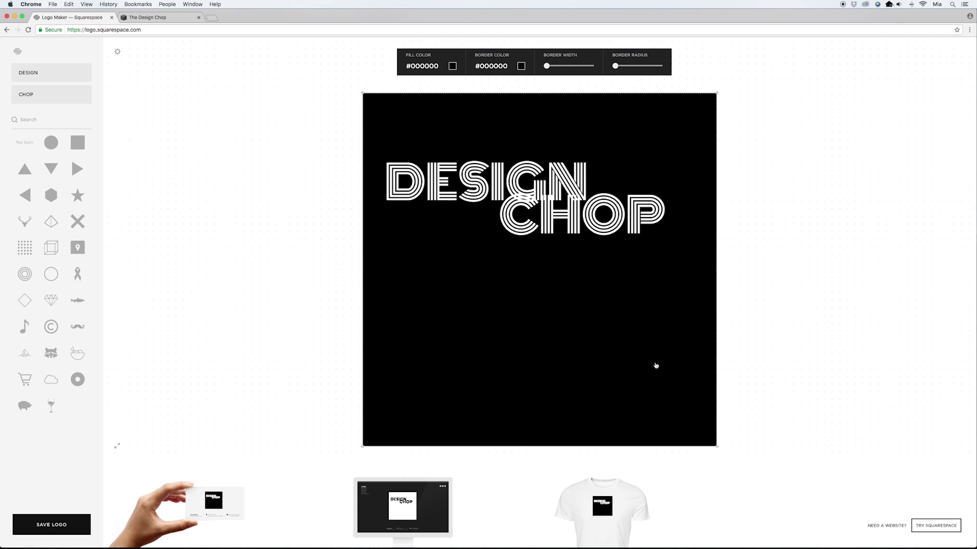
pyautogui.moveTo(601, 221); pyautogui.dragTo(627, 397)
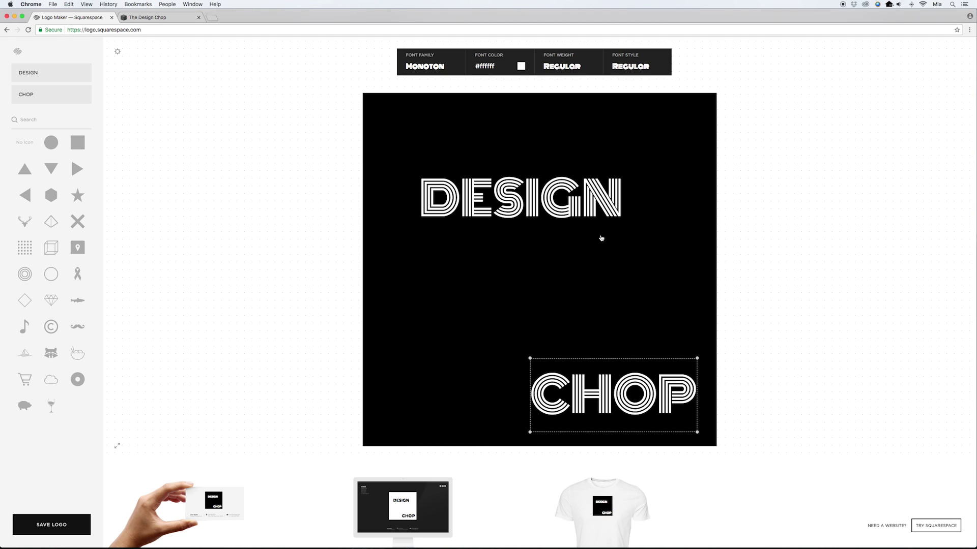
pyautogui.moveTo(585, 205); pyautogui.dragTo(656, 329)
pyautogui.click(606, 212)
pyautogui.moveTo(361, 92)
pyautogui.mouseDown()
pyautogui.moveTo(399, 176)
pyautogui.moveTo(668, 409)
pyautogui.mouseUp()
pyautogui.moveTo(586, 235); pyautogui.dragTo(532, 190)
pyautogui.click(327, 183)
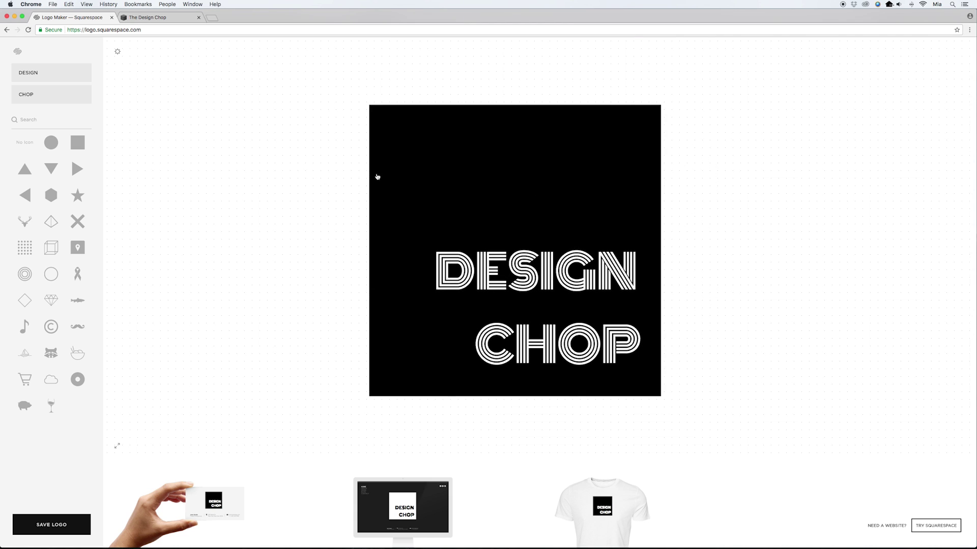
# - Right-align DESIGN with CHOP
pyautogui.click(518, 275)
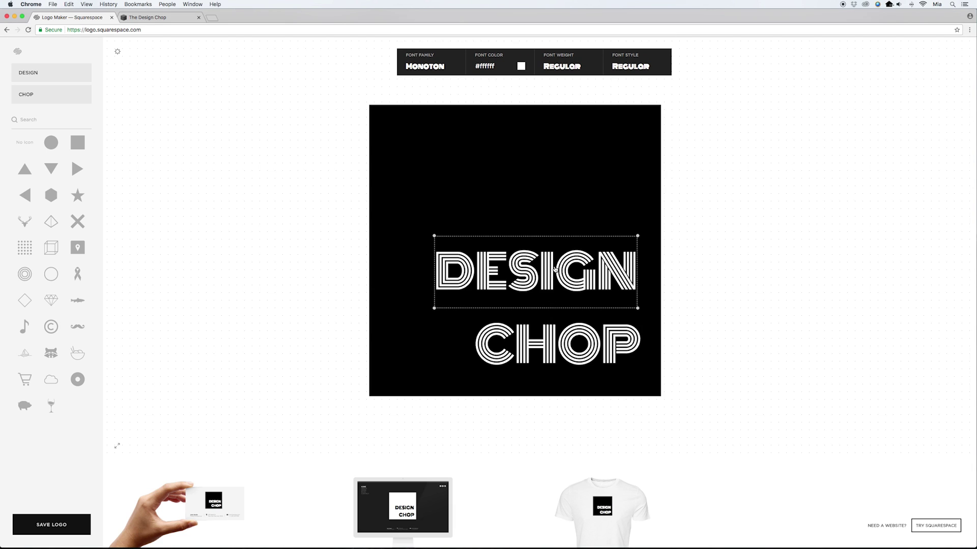
pyautogui.keyDown('shift'); pyautogui.click(573, 341); pyautogui.keyUp('shift')
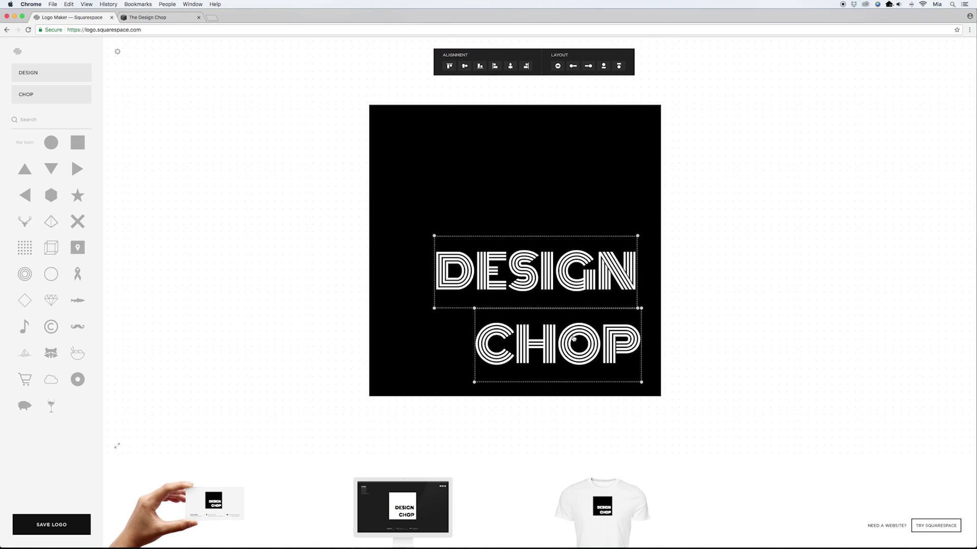
pyautogui.click(527, 67)
pyautogui.click(754, 219)
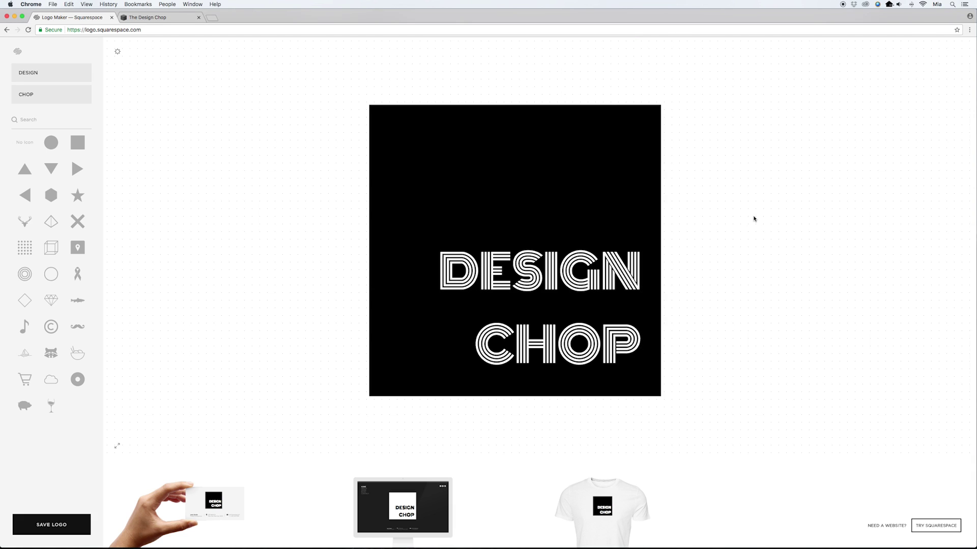
# - Nudge DESIGN down two steps and CHOP down one step with the arrow key
pyautogui.click(616, 281)
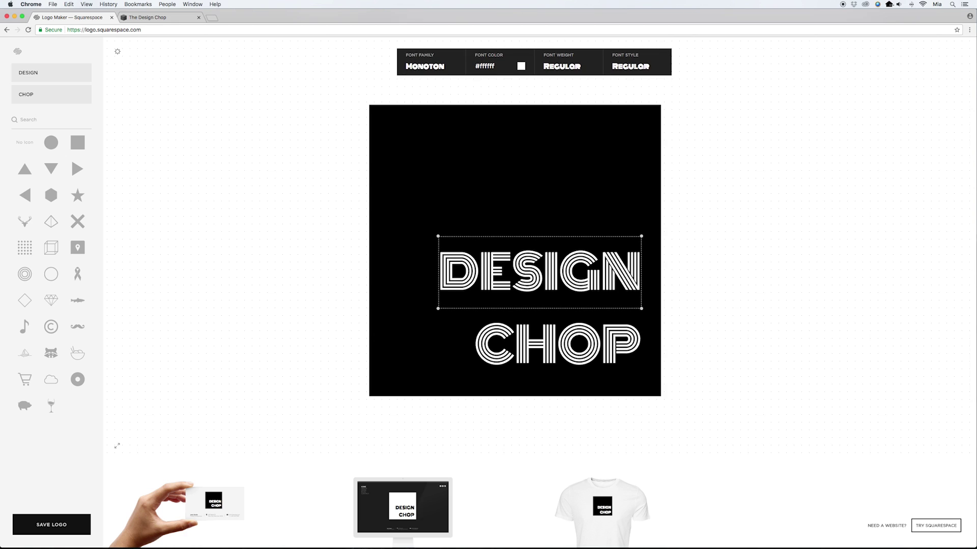
pyautogui.press('Down')
pyautogui.press('Down')
pyautogui.press('Down')
pyautogui.press('Down')
pyautogui.press('Down')
pyautogui.press('Down')
pyautogui.press('Down')
pyautogui.press('Down')
pyautogui.press('Down')
pyautogui.press('Down')
pyautogui.press('Down')
pyautogui.press('Down')
pyautogui.press('Down')
pyautogui.press('Down')
pyautogui.press('Down')
pyautogui.press('Down')
pyautogui.press('Down')
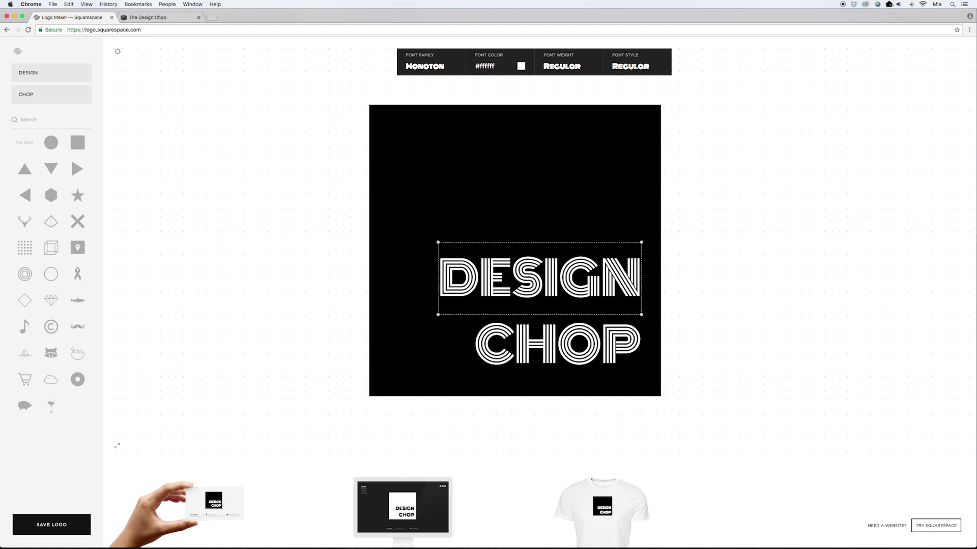
pyautogui.press('Down')
pyautogui.press('Down')
pyautogui.press('Down')
pyautogui.press('Down')
pyautogui.press('Down')
pyautogui.press('Down')
pyautogui.press('Down')
pyautogui.press('Down')
pyautogui.press('Down')
pyautogui.press('Down')
pyautogui.press('Down')
pyautogui.press('Down')
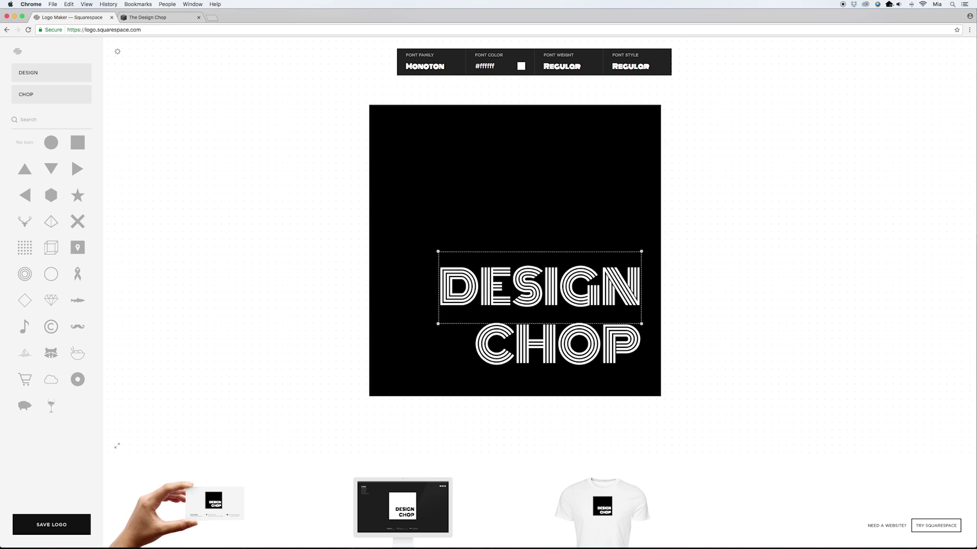
pyautogui.click(750, 271)
pyautogui.click(634, 334)
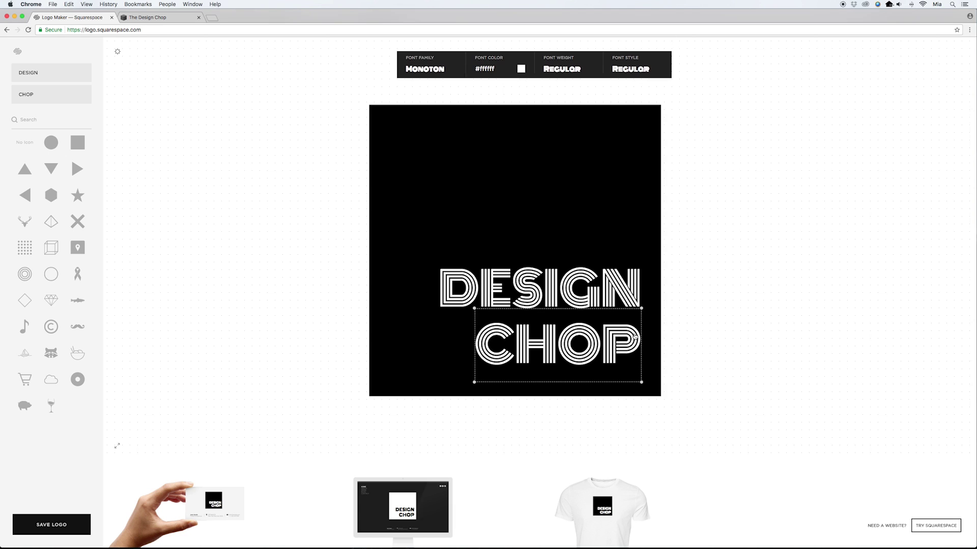
pyautogui.press('Down')
pyautogui.press('Down')
pyautogui.press('Down')
pyautogui.press('Down')
pyautogui.press('Down')
pyautogui.press('Down')
pyautogui.press('Down')
pyautogui.press('Down')
pyautogui.press('Down')
pyautogui.press('Down')
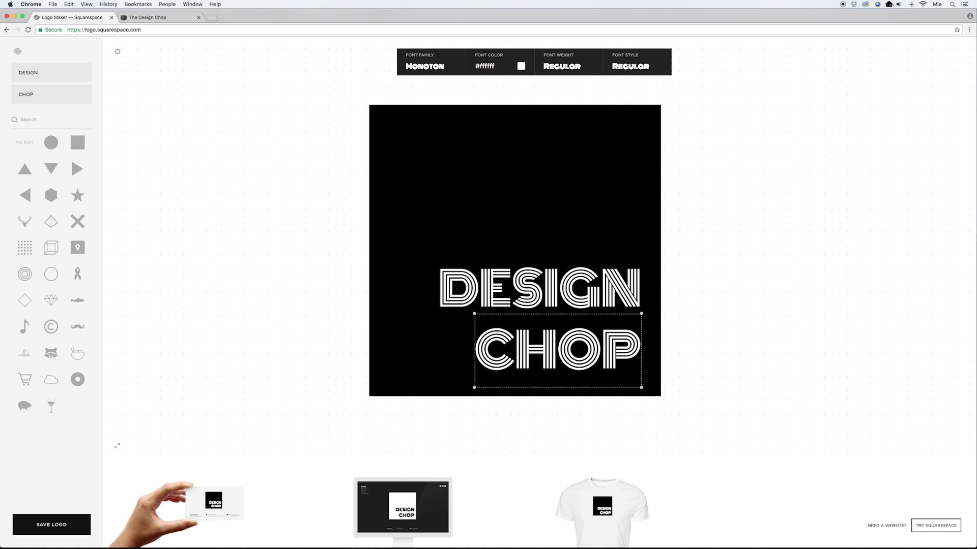
pyautogui.click(674, 330)
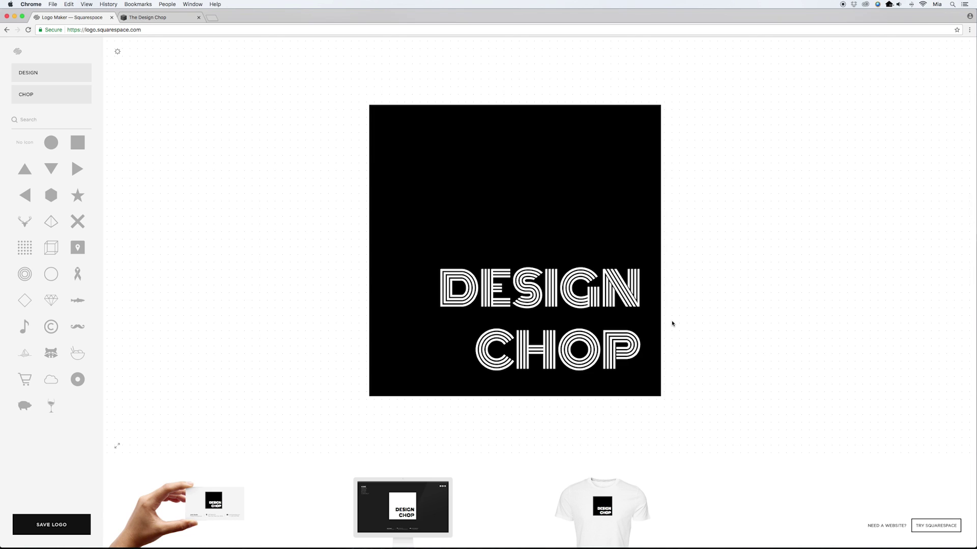
pyautogui.click(638, 200)
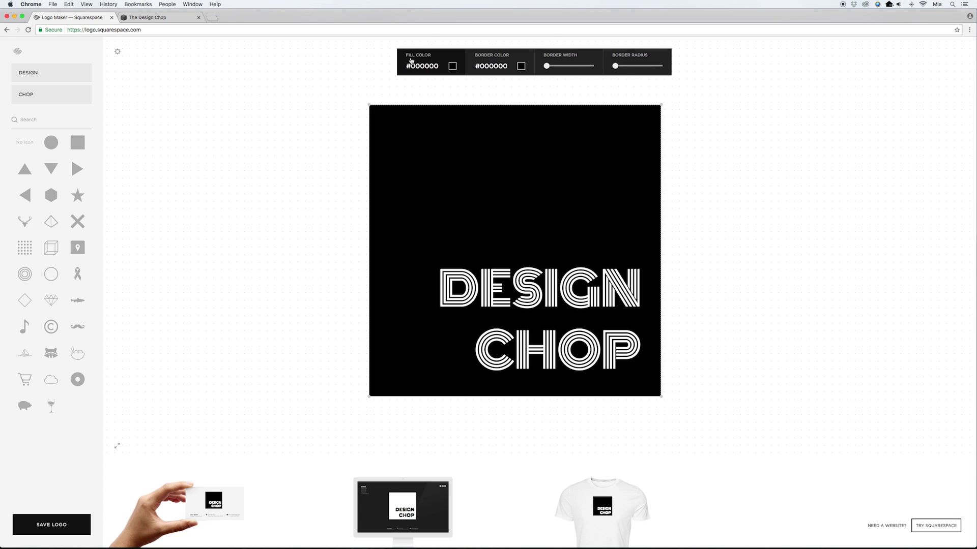
pyautogui.click(448, 68)
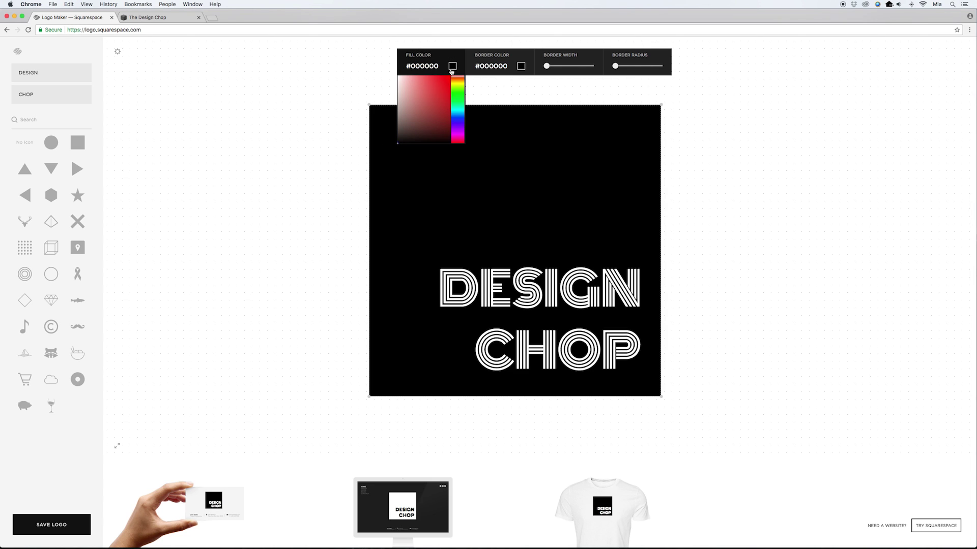
pyautogui.click(436, 100)
pyautogui.click(420, 114)
pyautogui.click(420, 89)
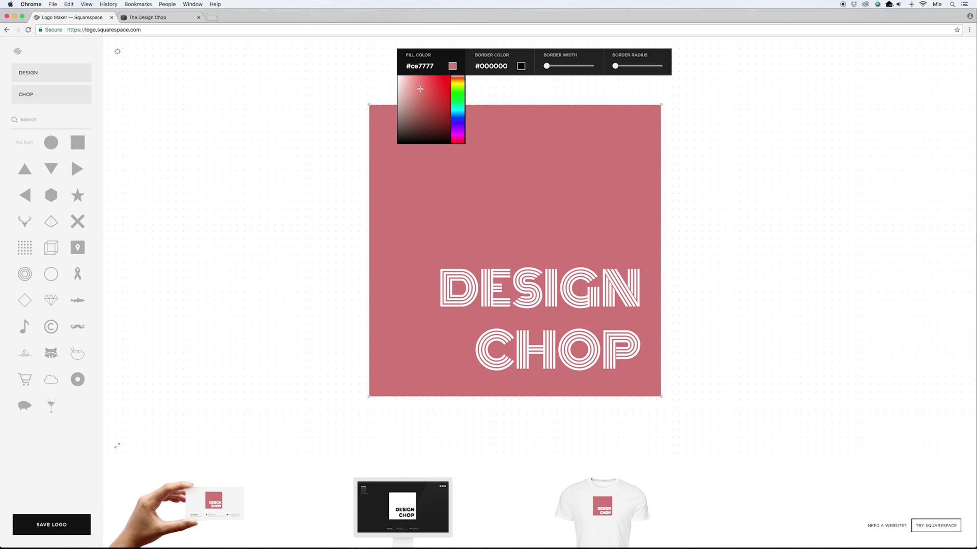
pyautogui.moveTo(419, 91); pyautogui.dragTo(382, 163)
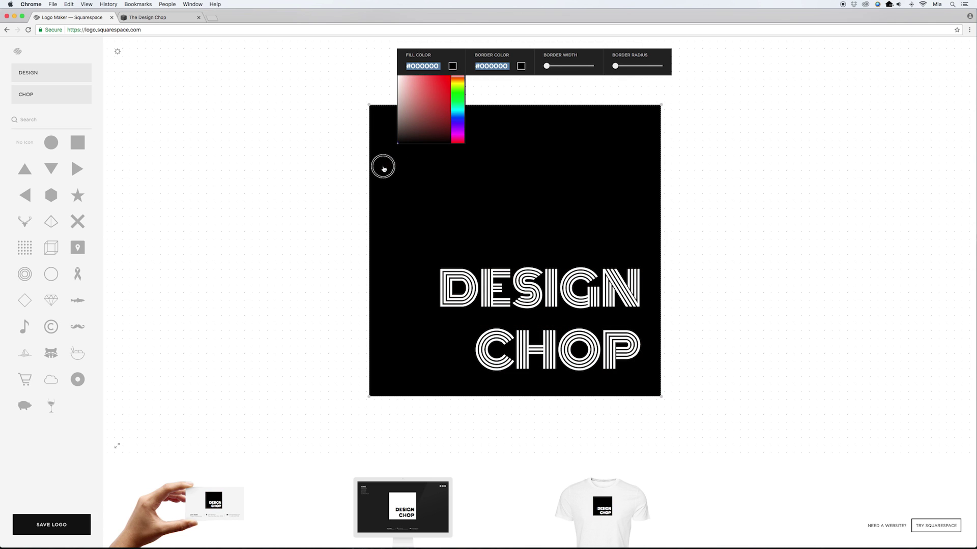
pyautogui.click(338, 174)
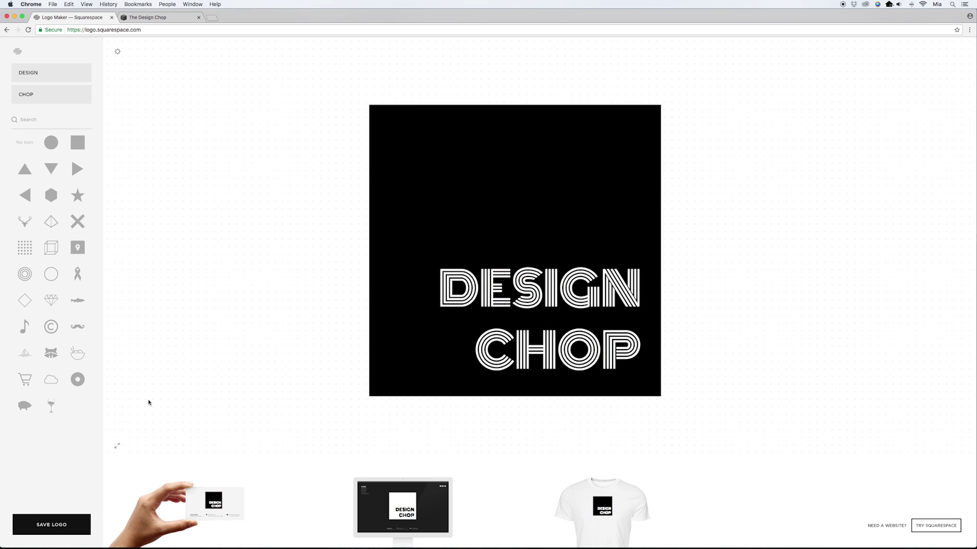
# - Request the high-res logo download, confirming you're an existing Squarespace customer
pyautogui.click(52, 524)
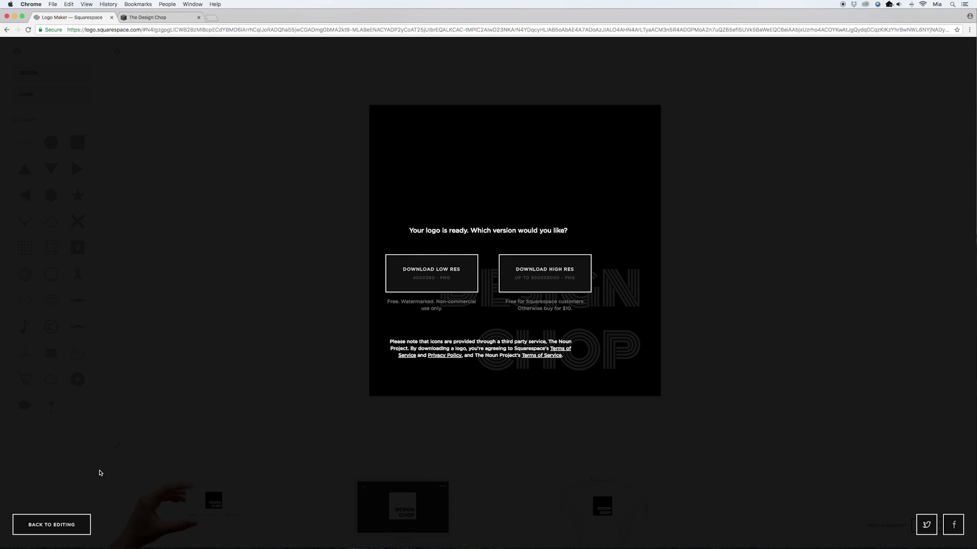
pyautogui.click(570, 283)
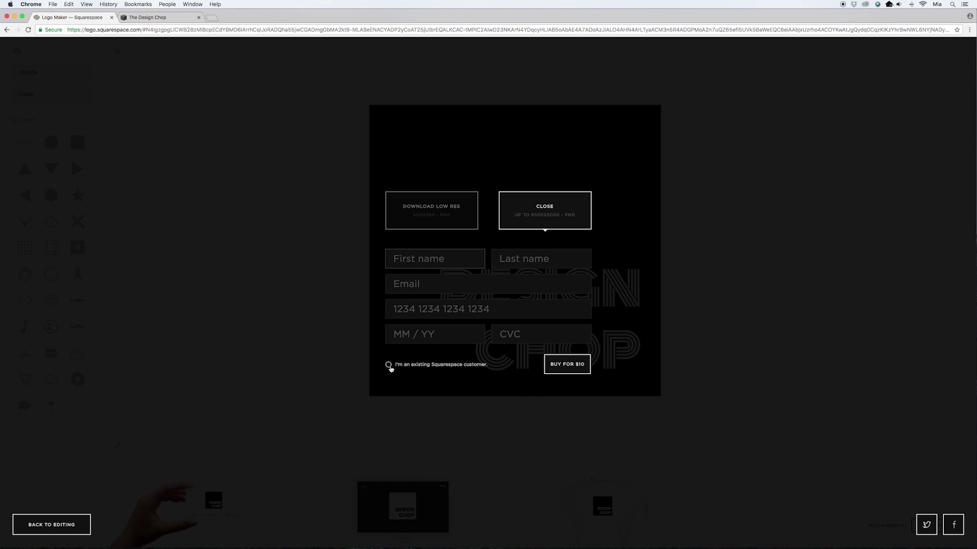
pyautogui.click(388, 366)
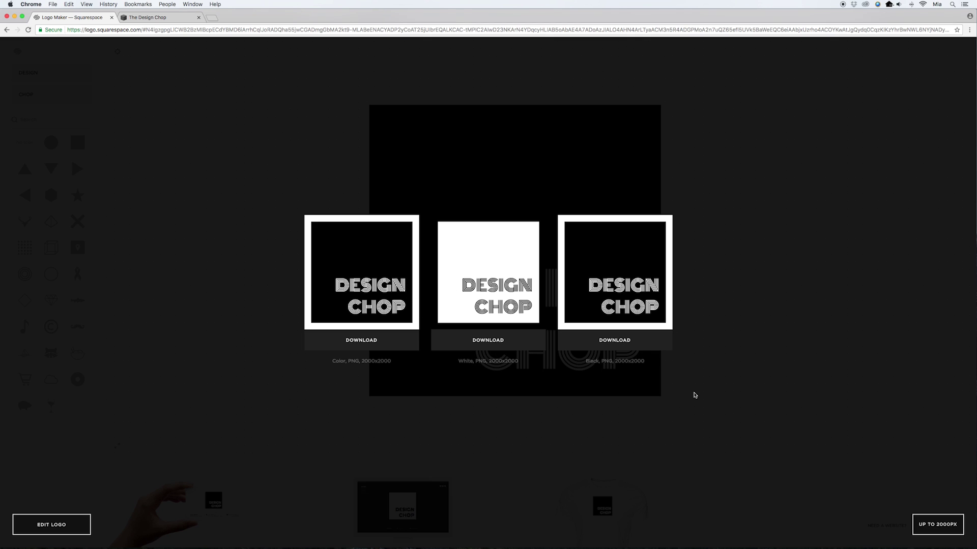
# - Download the colour logo as an up-to-500px PNG and return to the logo editor
pyautogui.click(939, 525)
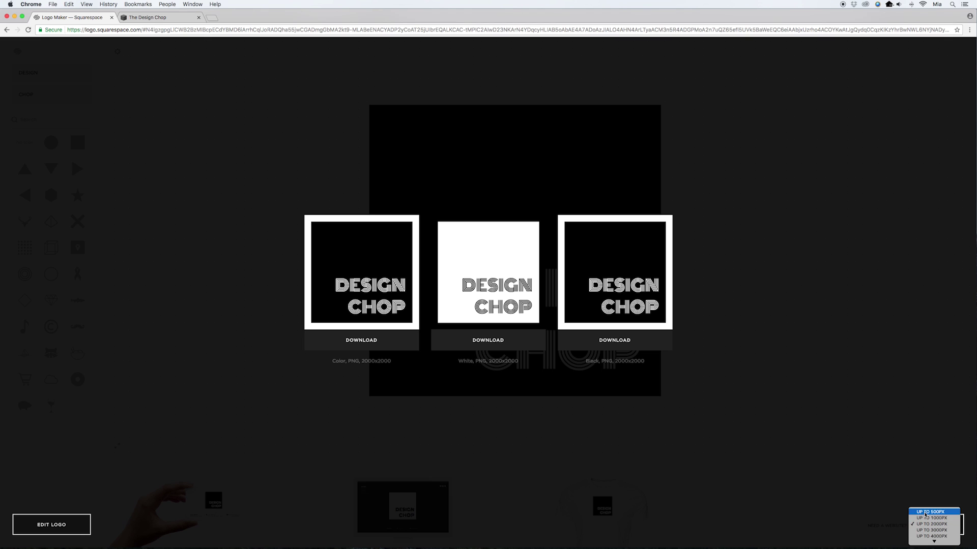
pyautogui.click(925, 512)
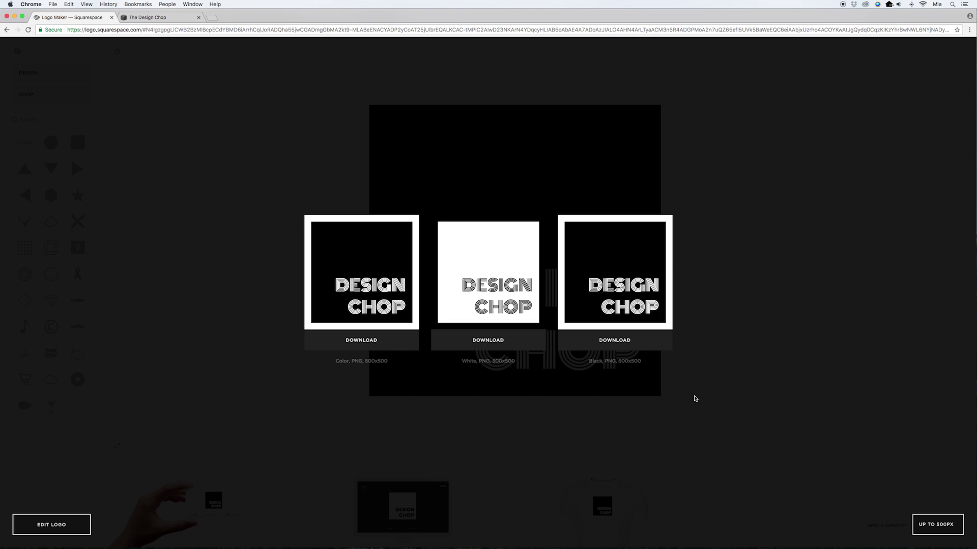
pyautogui.click(353, 345)
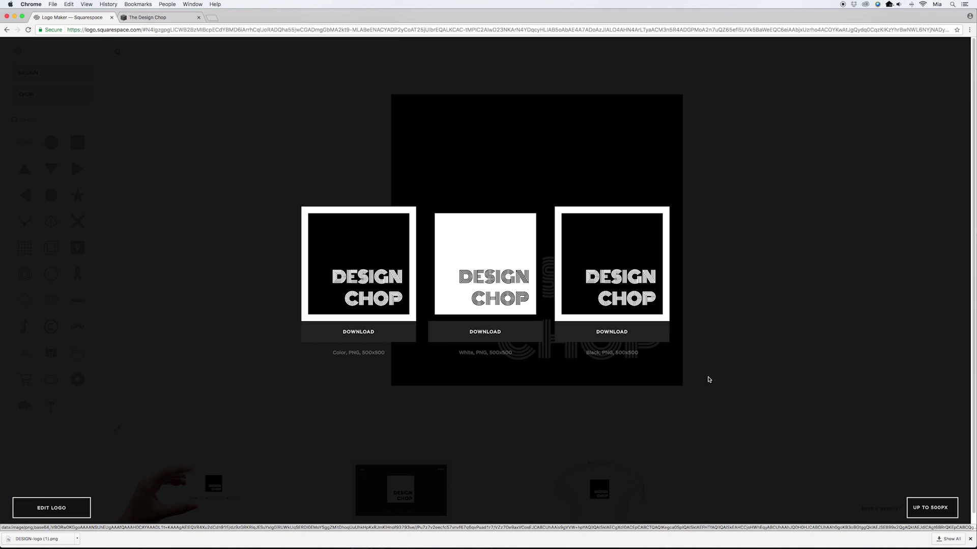
pyautogui.click(970, 540)
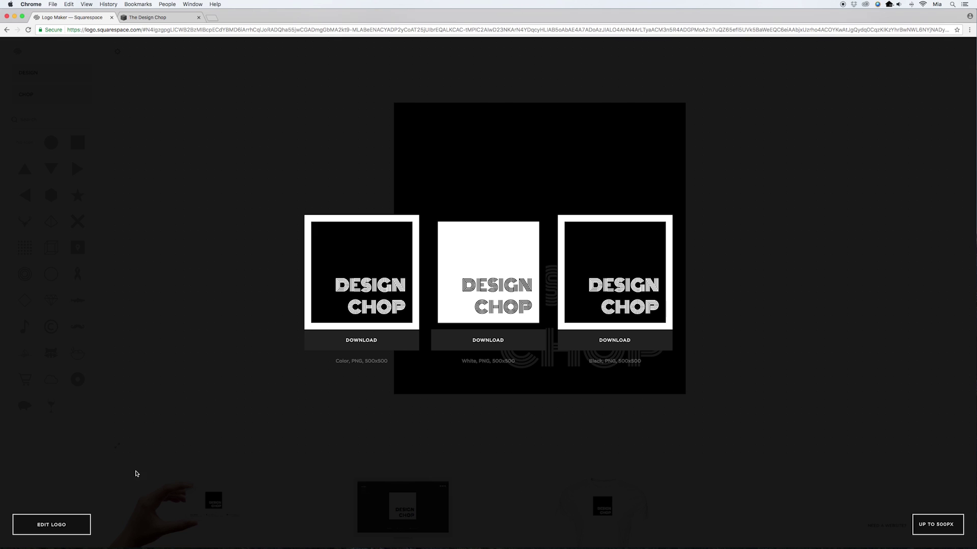
pyautogui.click(61, 526)
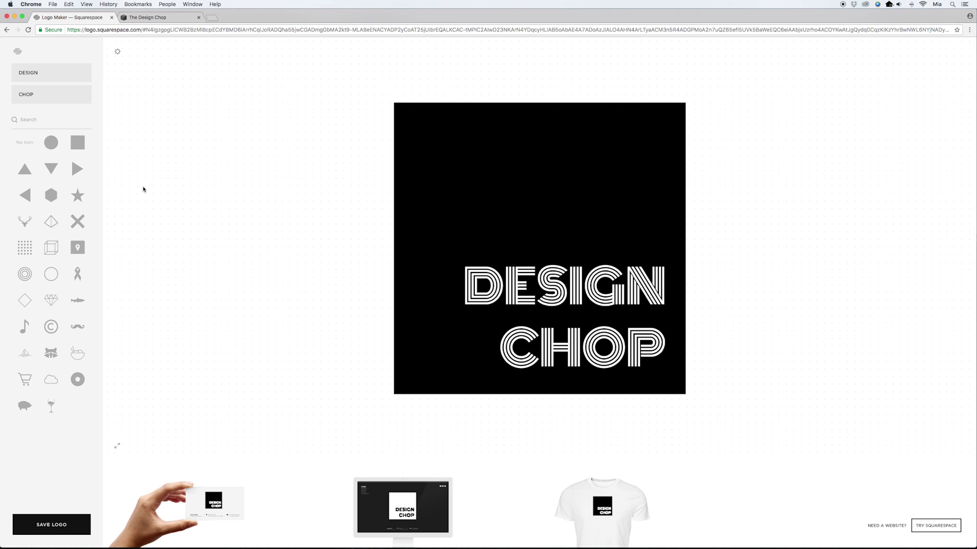
# - Change the first line to 'THE DESIGN CHOP' and replace CHOP on the second with 'PHOTOGRAPHY'
pyautogui.doubleClick(50, 73)
pyautogui.write('THE DES')
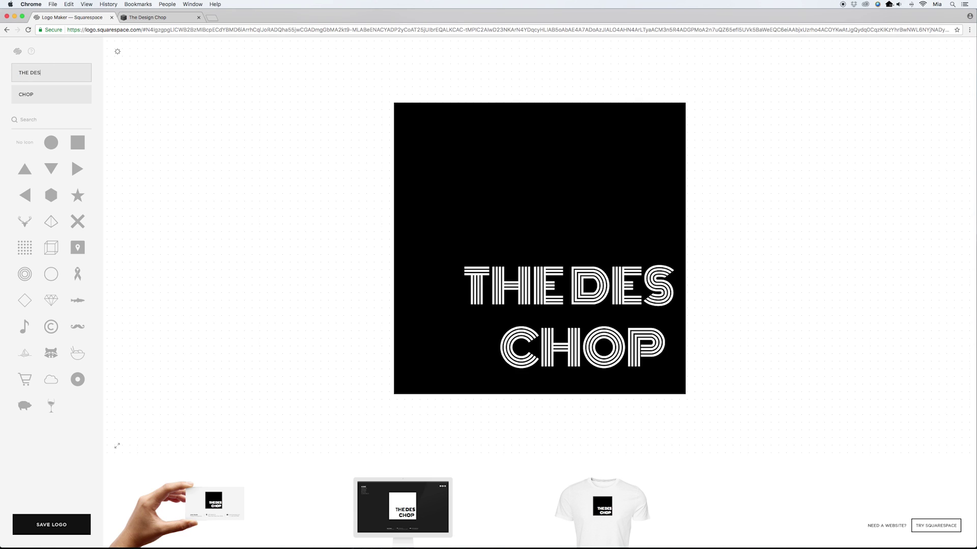
pyautogui.write('IGN CHOP')
pyautogui.click(39, 96)
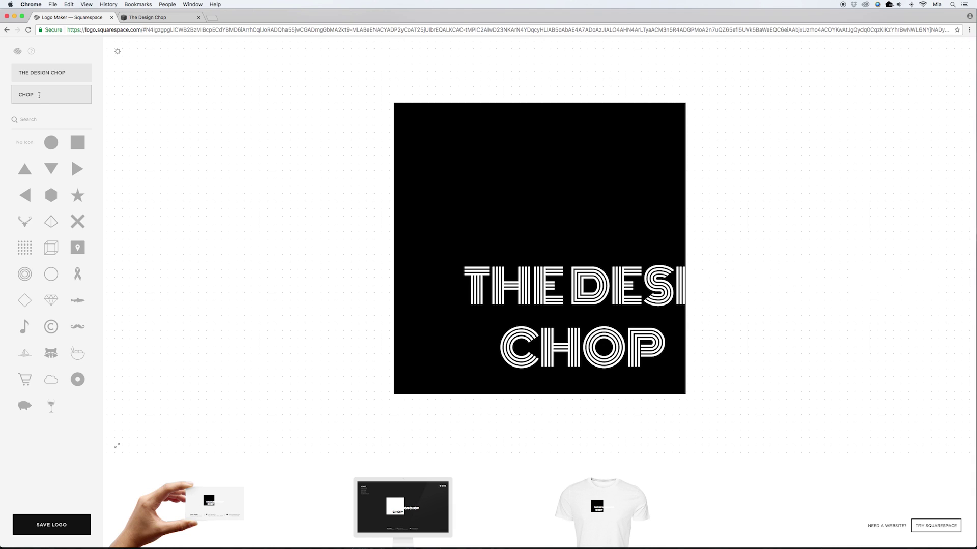
pyautogui.moveTo(38, 95); pyautogui.dragTo(19, 95)
pyautogui.press('BackSpace')
pyautogui.write('PHOTOGRAPHY')
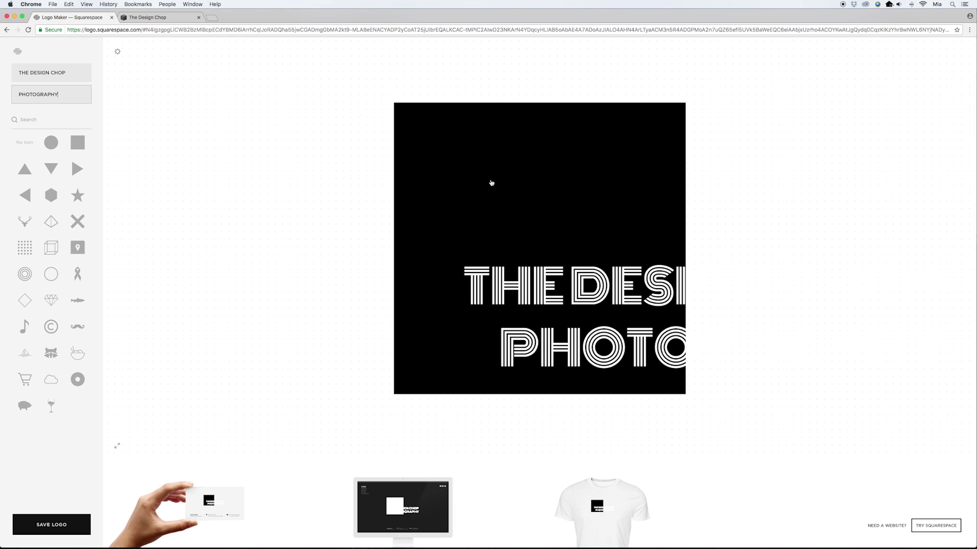
# - Make both THE DESIGN CHOP and PHOTOGRAPHY black, and move the black square up-left
pyautogui.click(420, 188)
pyautogui.click(670, 283)
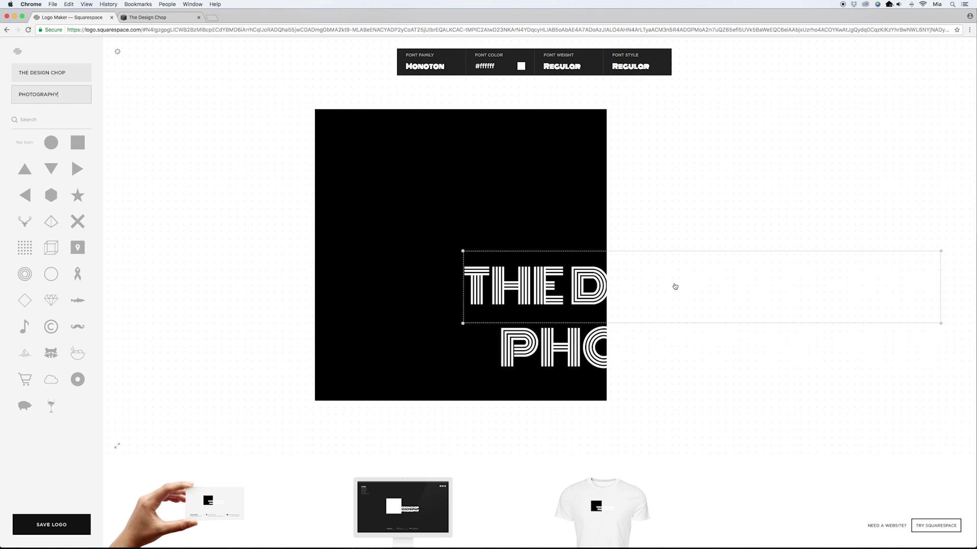
pyautogui.click(519, 67)
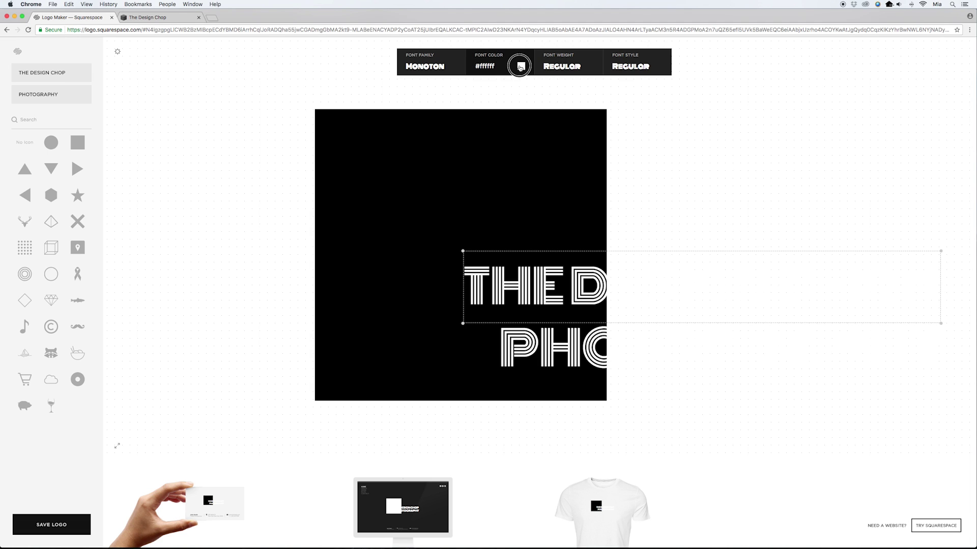
pyautogui.click(465, 142)
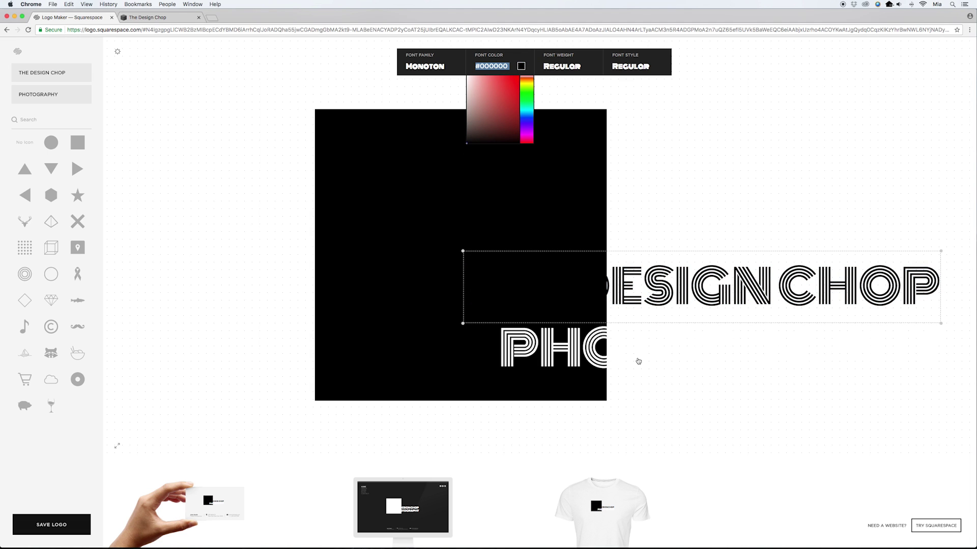
pyautogui.click(639, 361)
pyautogui.click(521, 66)
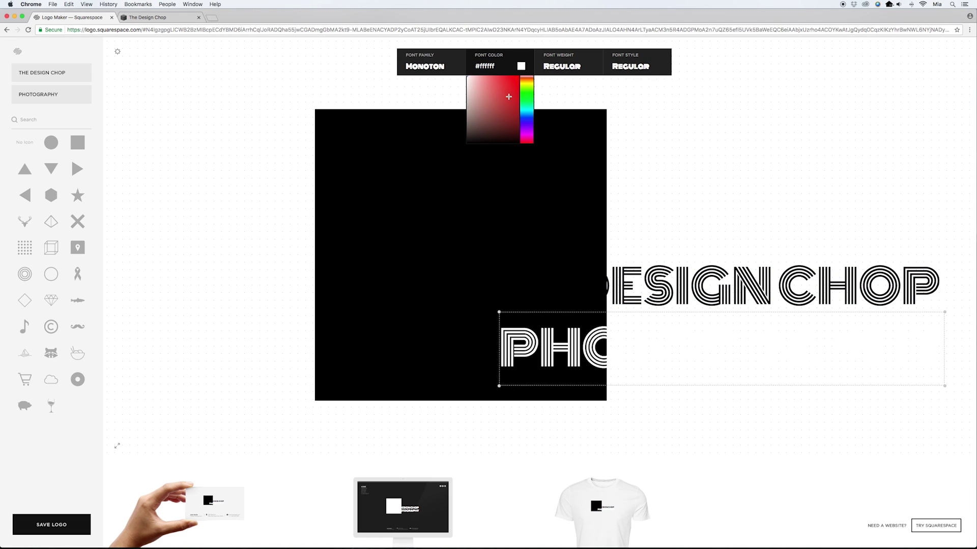
pyautogui.click(467, 143)
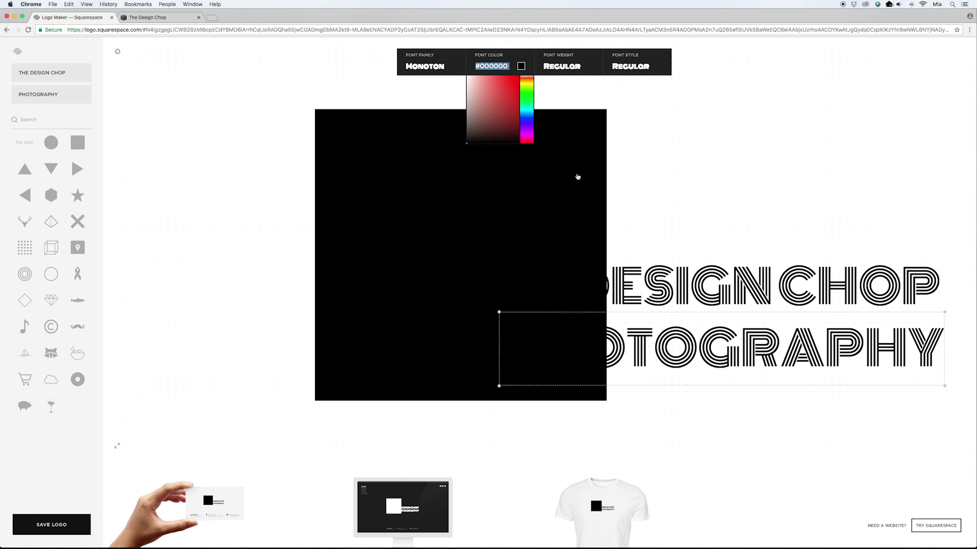
pyautogui.click(644, 173)
pyautogui.moveTo(584, 184); pyautogui.dragTo(421, 163)
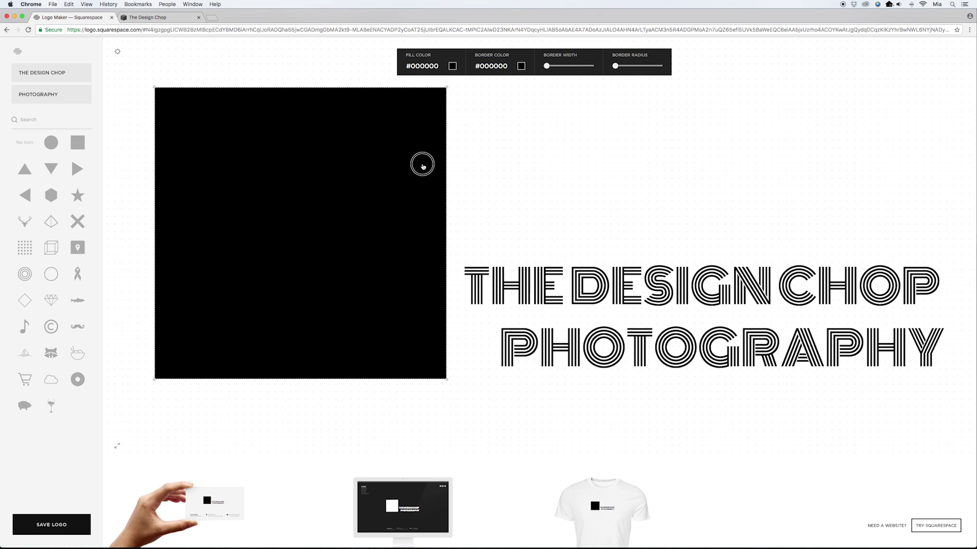
# - Shrink the black square to about half size and stack PHOTOGRAPHY under the title
pyautogui.moveTo(420, 386); pyautogui.dragTo(313, 227)
pyautogui.moveTo(634, 283); pyautogui.dragTo(495, 169)
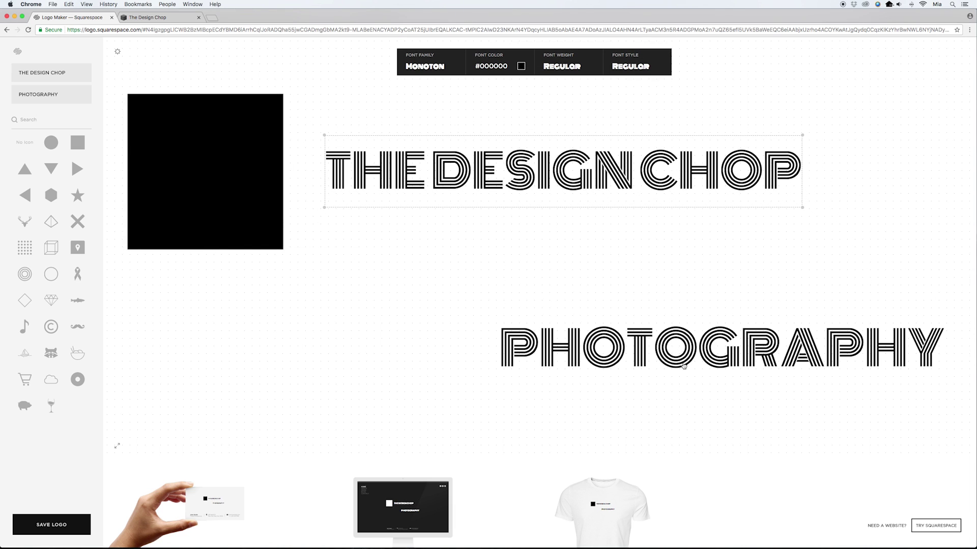
pyautogui.moveTo(684, 360); pyautogui.dragTo(536, 258)
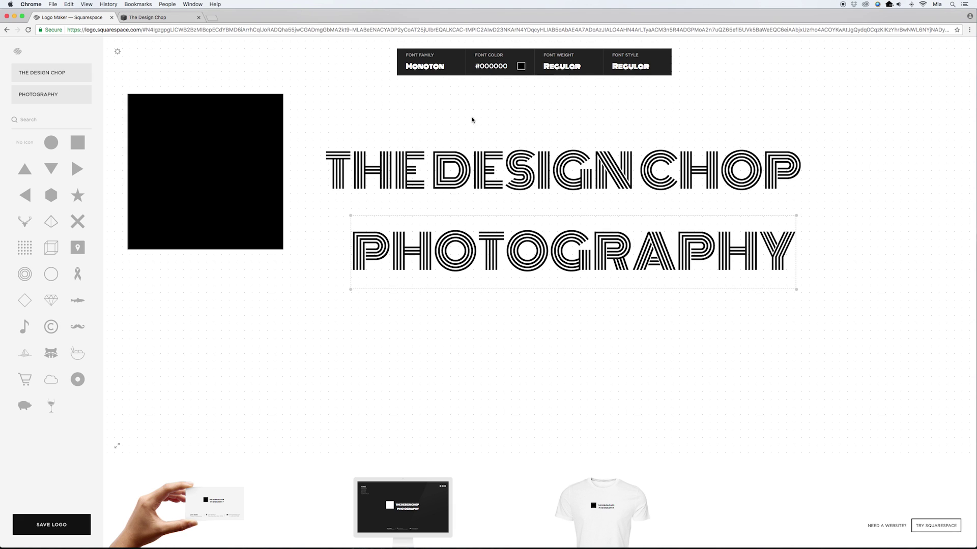
# - Set PHOTOGRAPHY to Montserrat, centre it under the title and scale it down
pyautogui.click(435, 68)
pyautogui.click(417, 152)
pyautogui.moveTo(575, 263); pyautogui.dragTo(606, 257)
pyautogui.moveTo(753, 268); pyautogui.dragTo(538, 222)
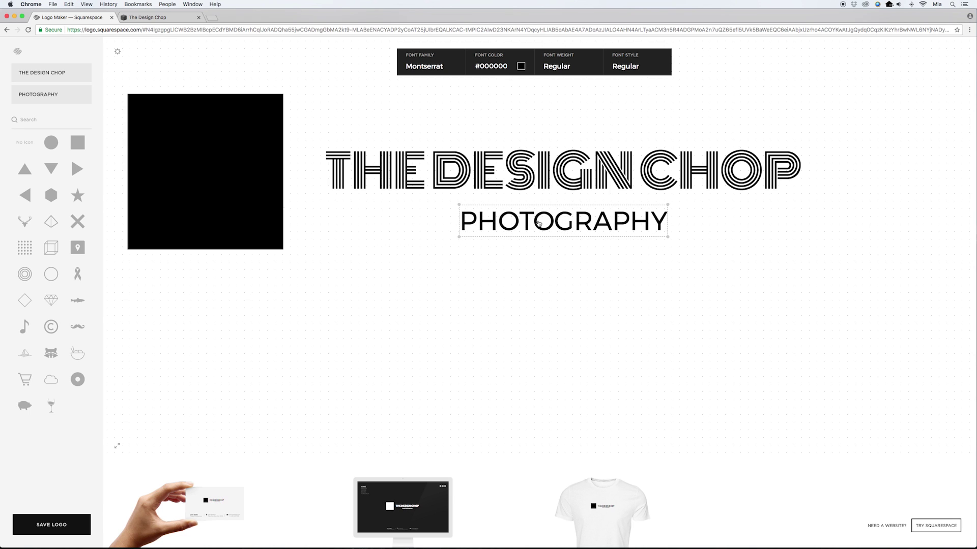
# - Reshape the square into a wide thin bar and centre-align title, bar and PHOTOGRAPHY
pyautogui.click(248, 187)
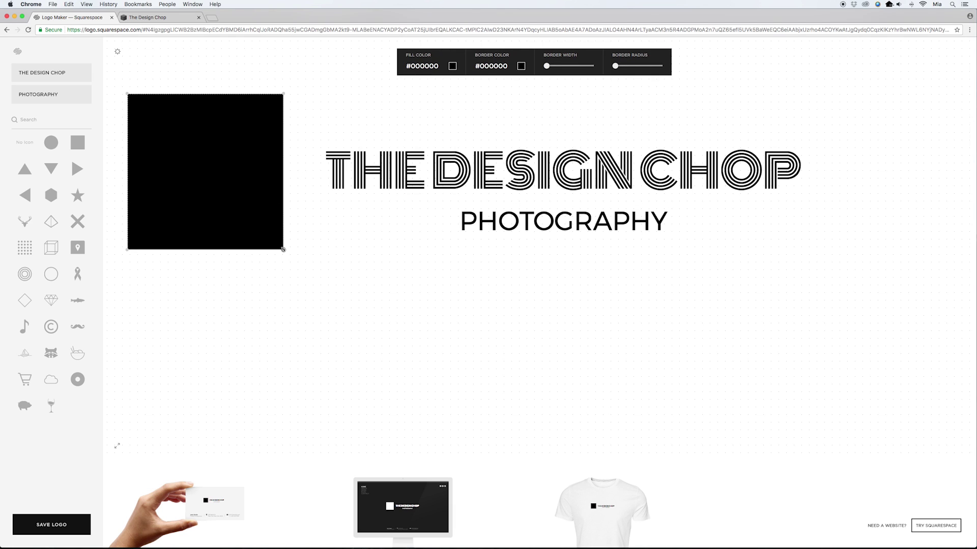
pyautogui.moveTo(283, 249); pyautogui.dragTo(809, 193)
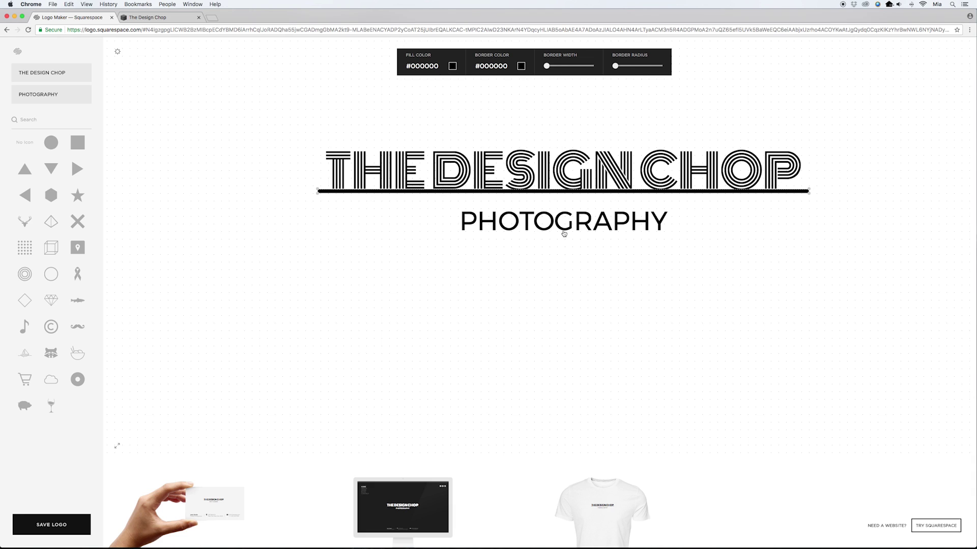
pyautogui.moveTo(529, 105); pyautogui.dragTo(579, 245)
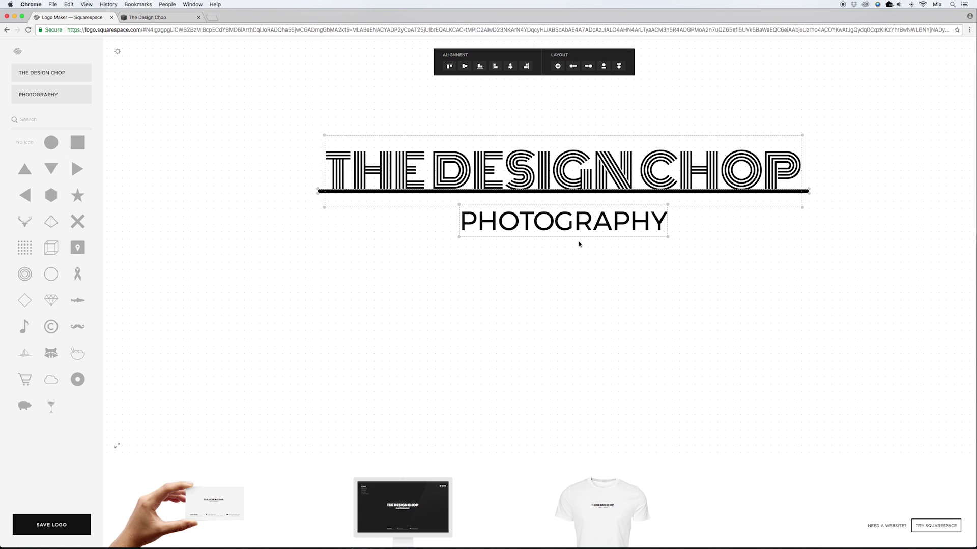
pyautogui.click(510, 65)
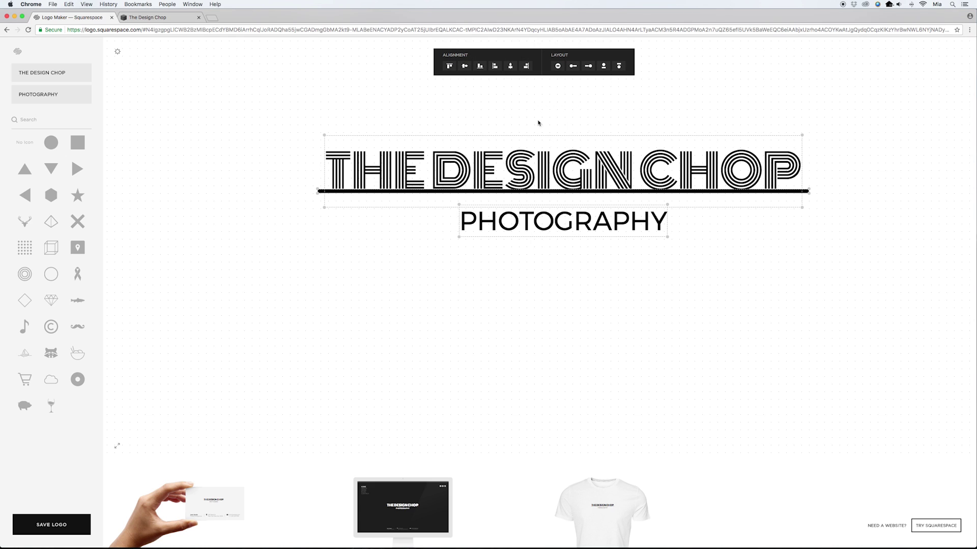
# - Move the whole logo toward the canvas centre and nudge PHOTOGRAPHY up toward the bar
pyautogui.moveTo(547, 178); pyautogui.dragTo(535, 209)
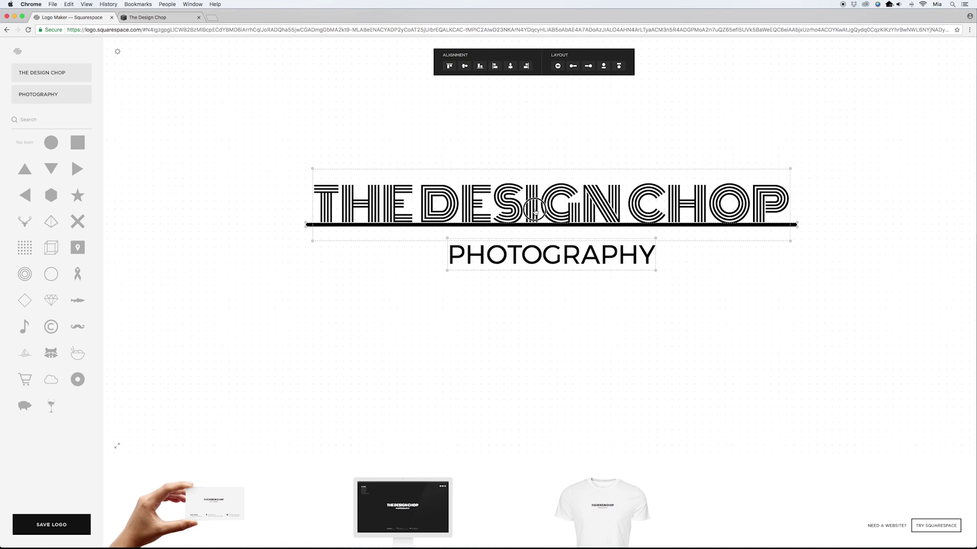
pyautogui.press('Escape')
pyautogui.click(560, 263)
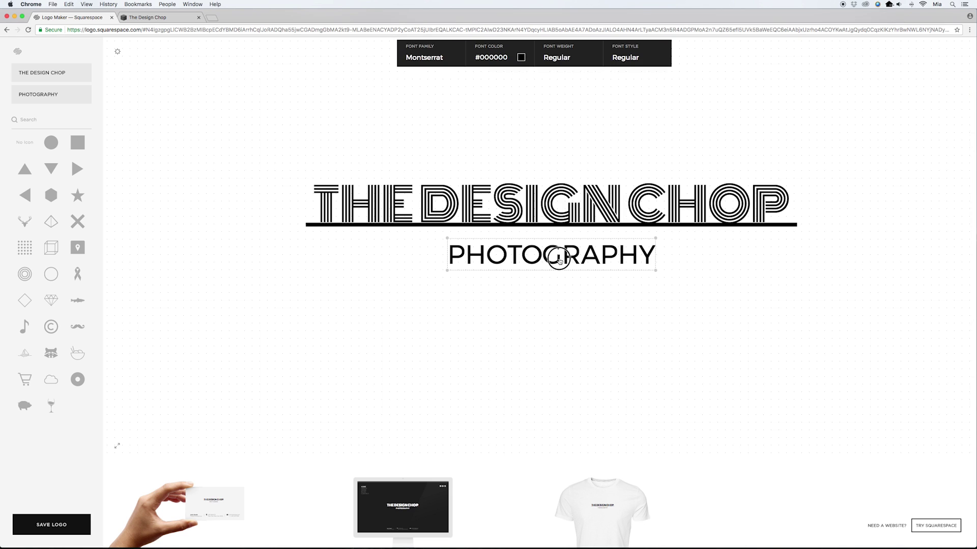
pyautogui.moveTo(562, 271); pyautogui.dragTo(561, 267)
pyautogui.click(591, 312)
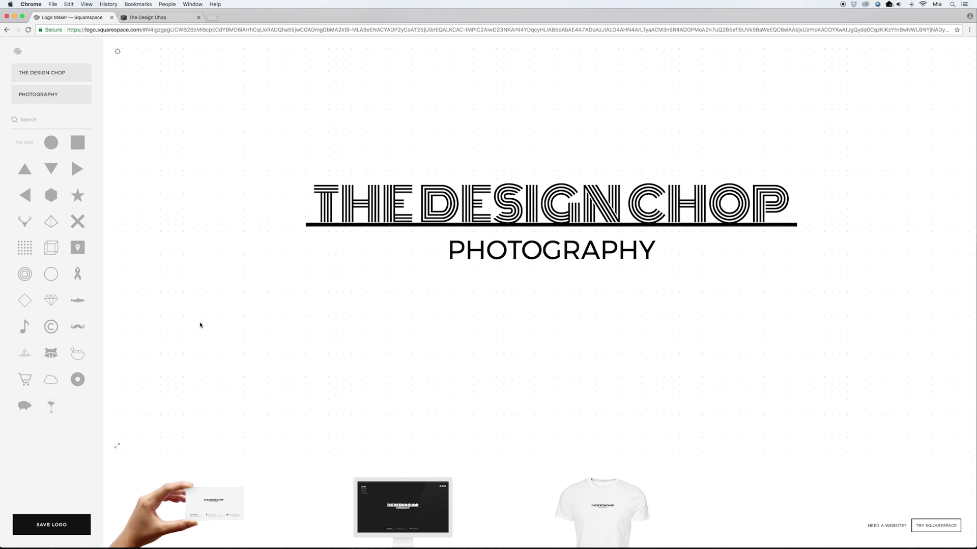
# - Download the finished logo as a colour 500x128 PNG and go to The Design Chop site editor
pyautogui.click(64, 534)
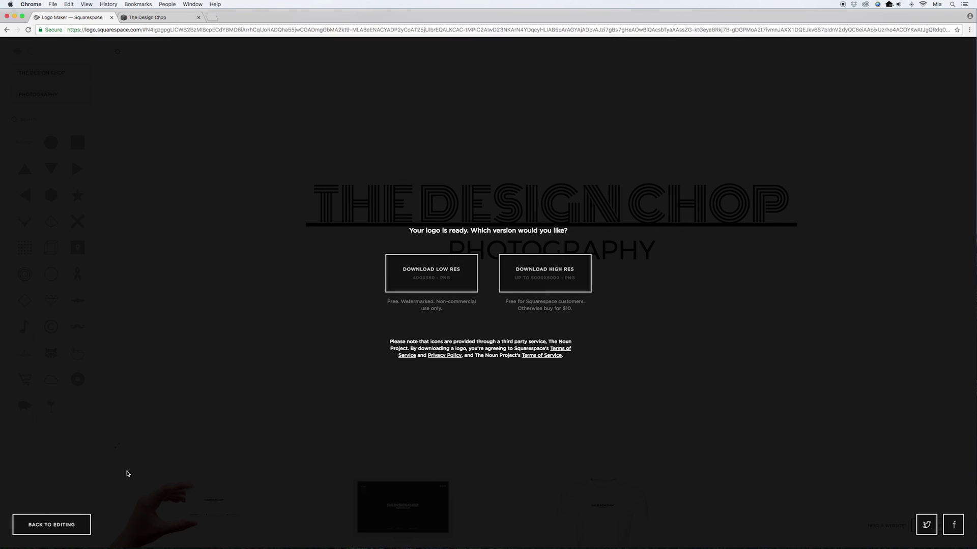
pyautogui.click(574, 275)
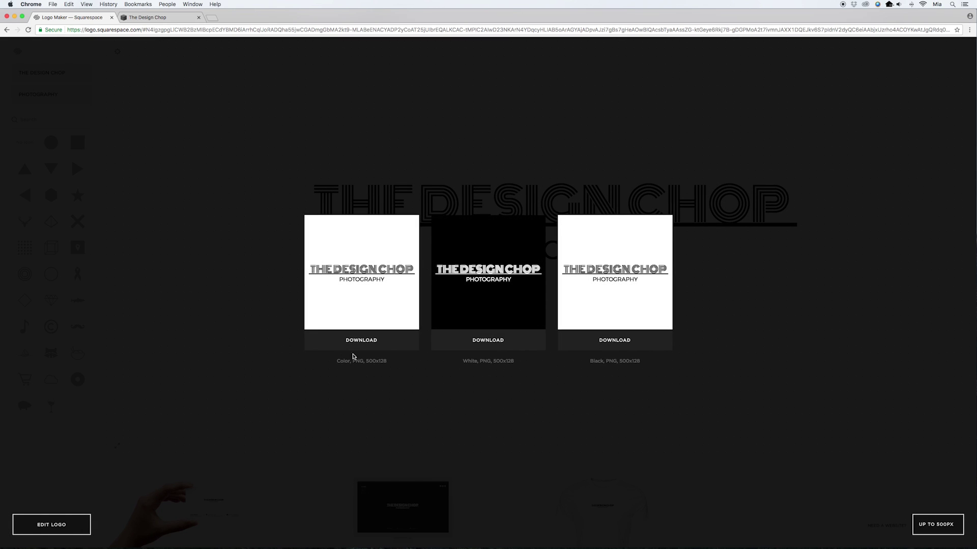
pyautogui.click(389, 346)
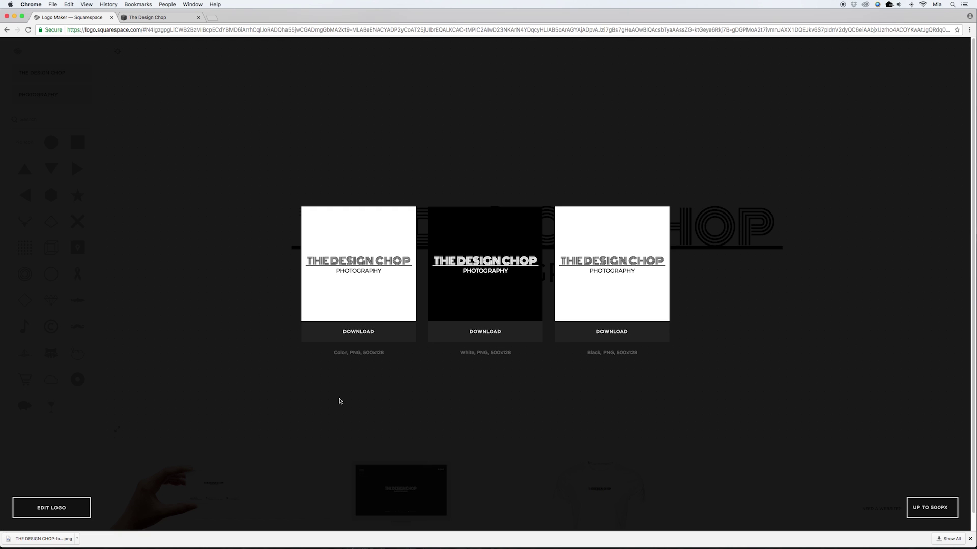
pyautogui.click(969, 539)
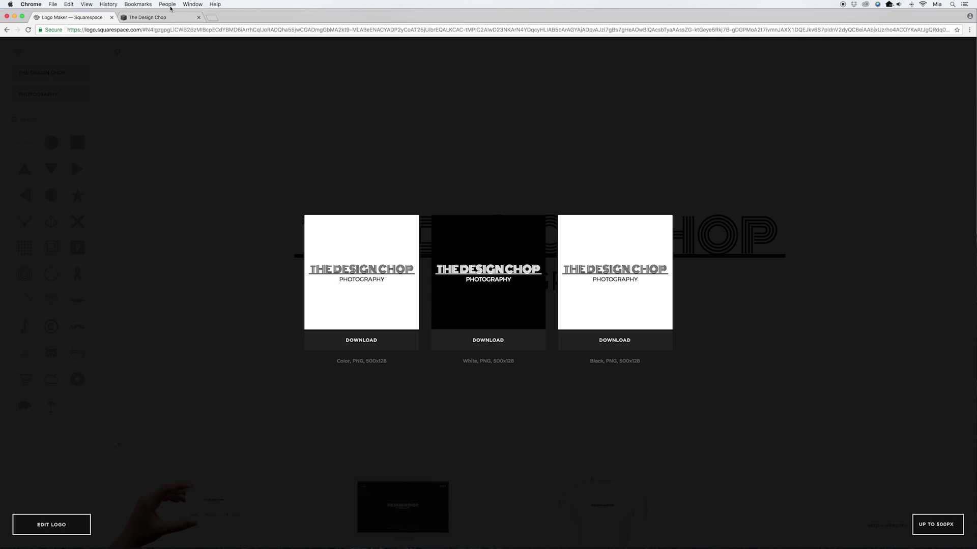
pyautogui.click(168, 19)
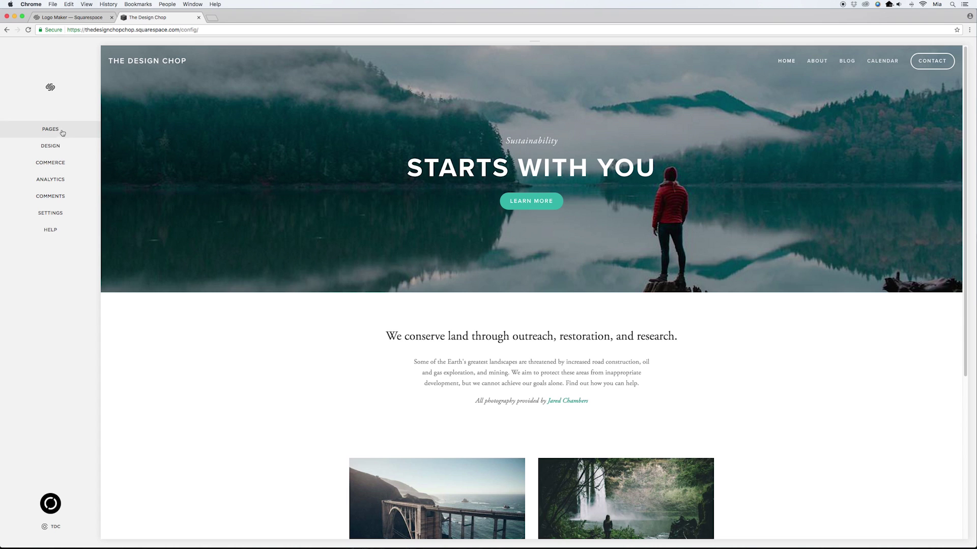
# - Upload 'THE DESIGN CHOP-logo (1).png' as the site logo in Design > Logo & Title and save
pyautogui.click(55, 146)
pyautogui.click(39, 113)
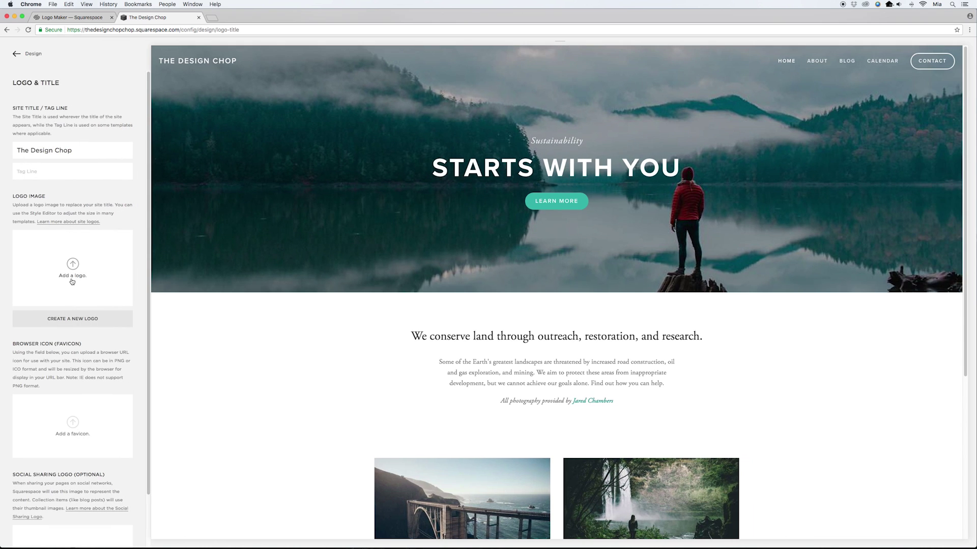
pyautogui.click(72, 265)
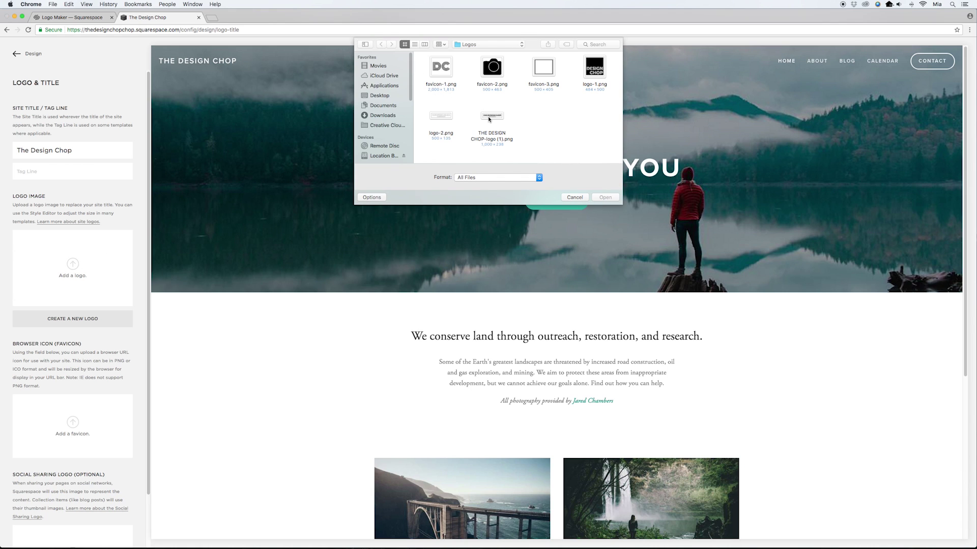
pyautogui.doubleClick(488, 118)
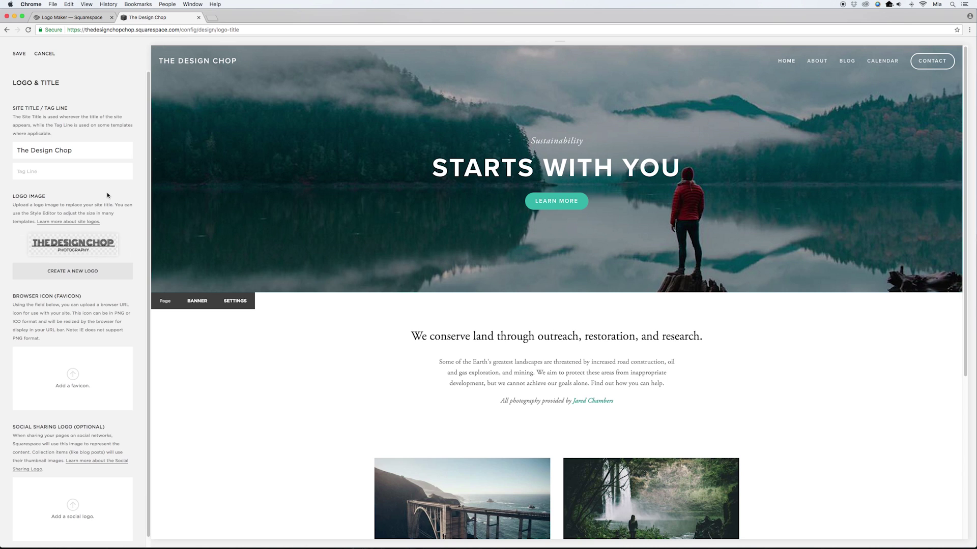
pyautogui.click(17, 53)
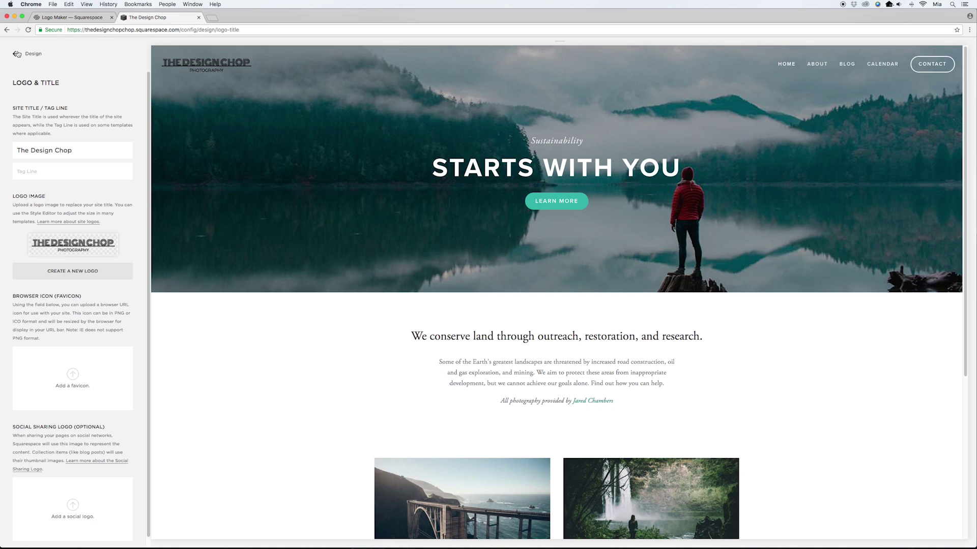
pyautogui.moveTo(228, 79)
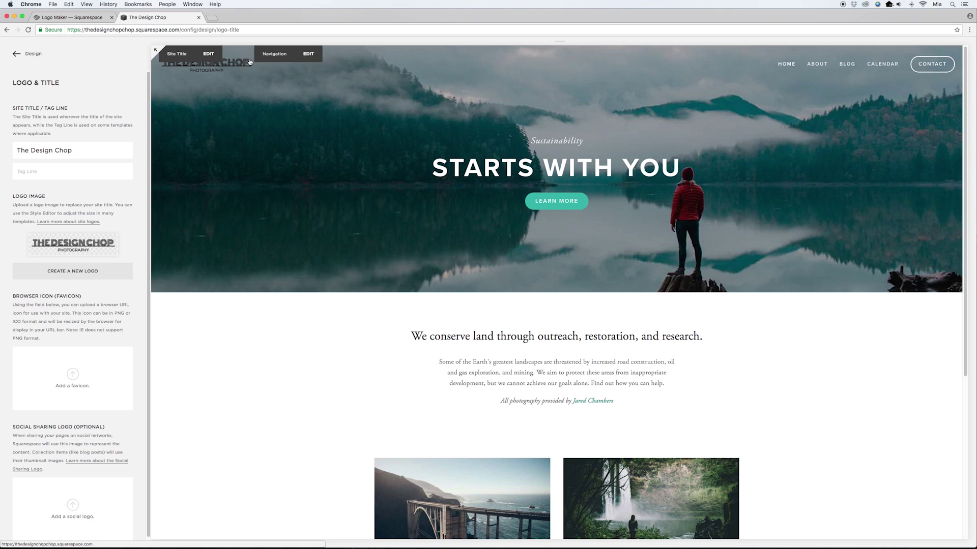
# - Raise the Logo Container Width in Design > Style from 250px to 415px and save
pyautogui.click(33, 55)
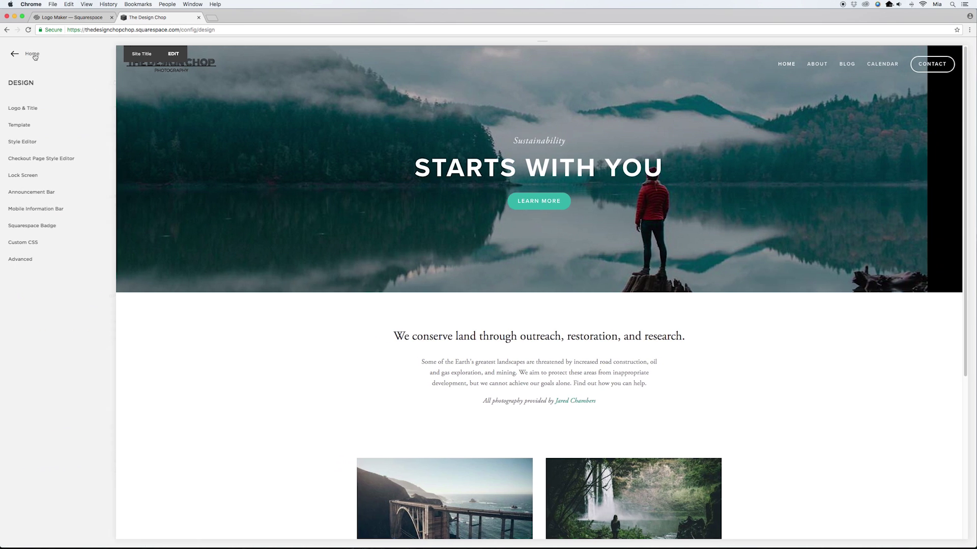
pyautogui.click(36, 140)
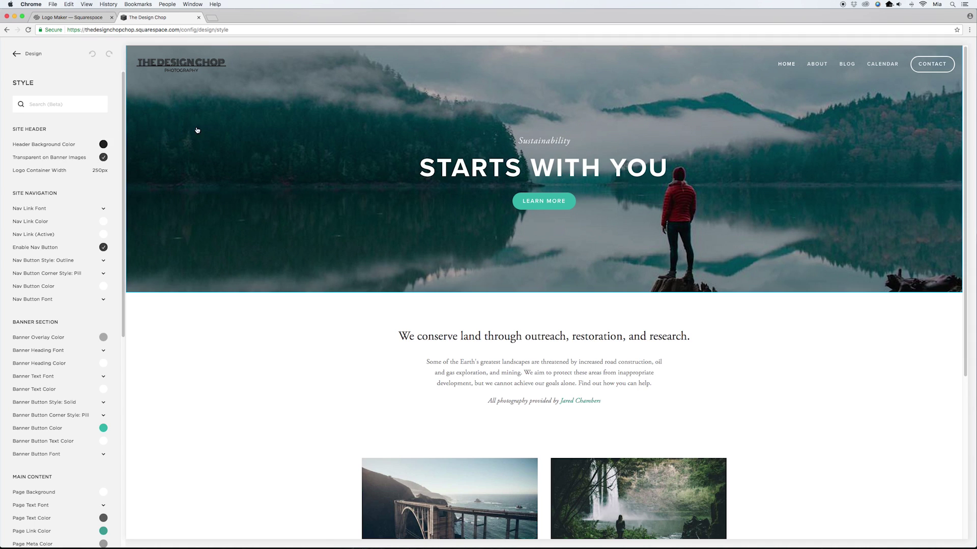
pyautogui.click(216, 69)
pyautogui.moveTo(49, 144)
pyautogui.moveTo(49, 144); pyautogui.dragTo(77, 146)
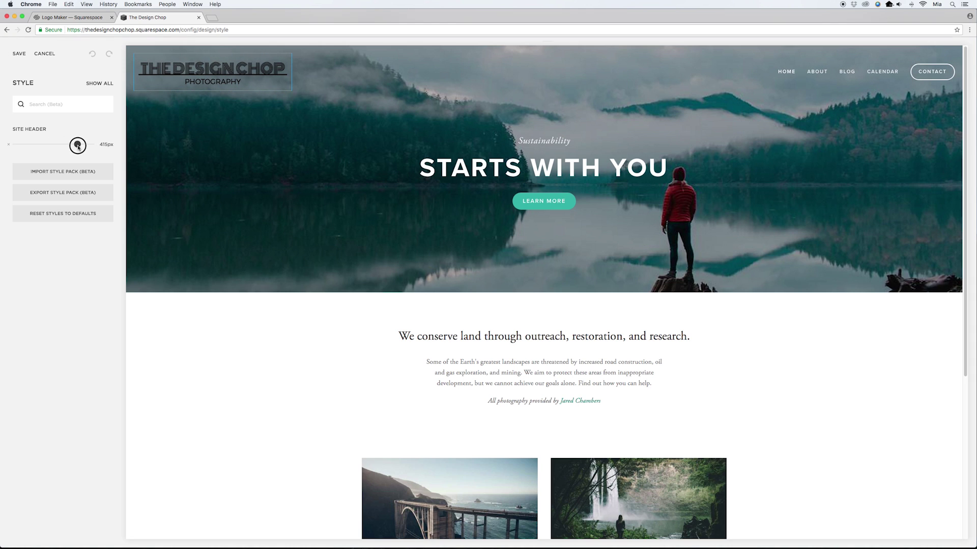
pyautogui.click(19, 56)
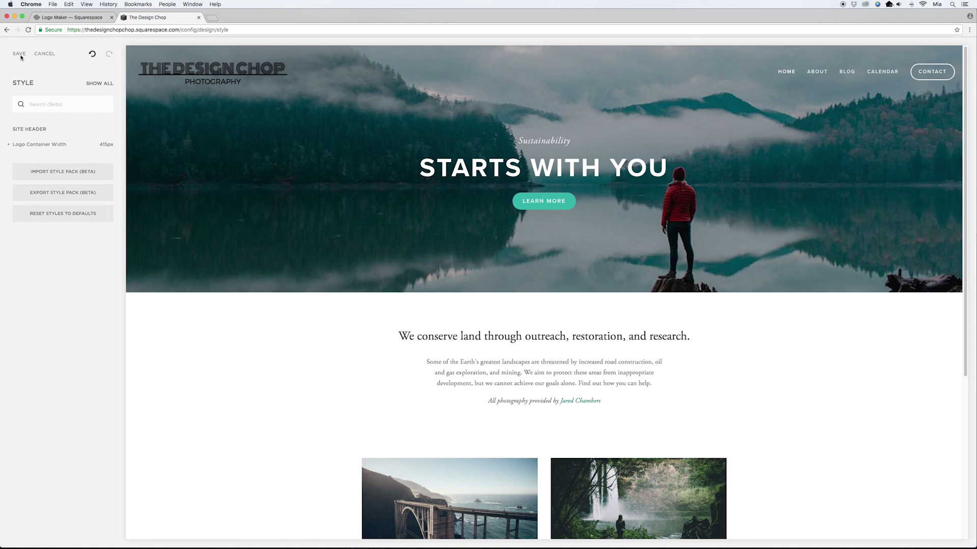